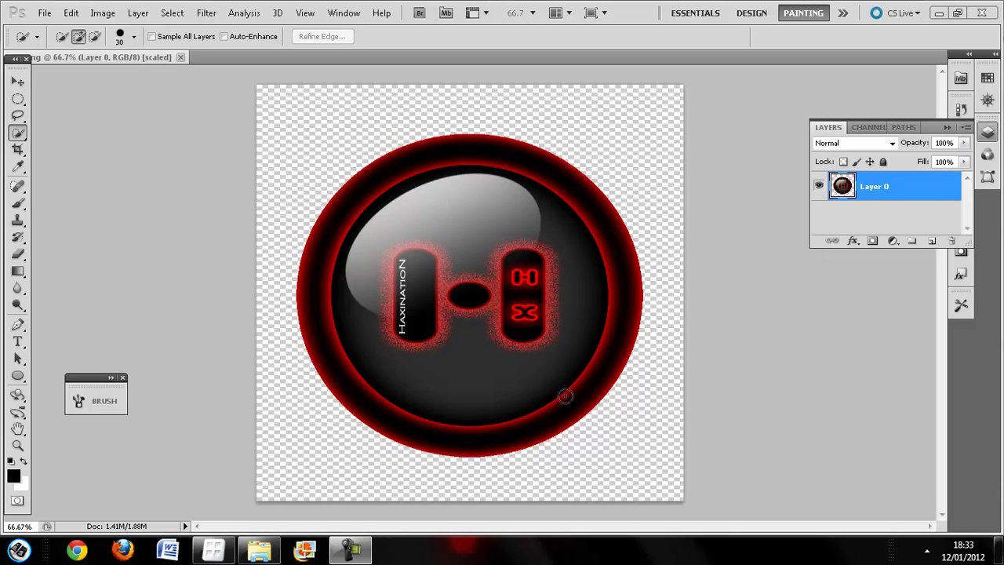
Step: Open the File menu over the finished button reference image
left_click(45, 14)
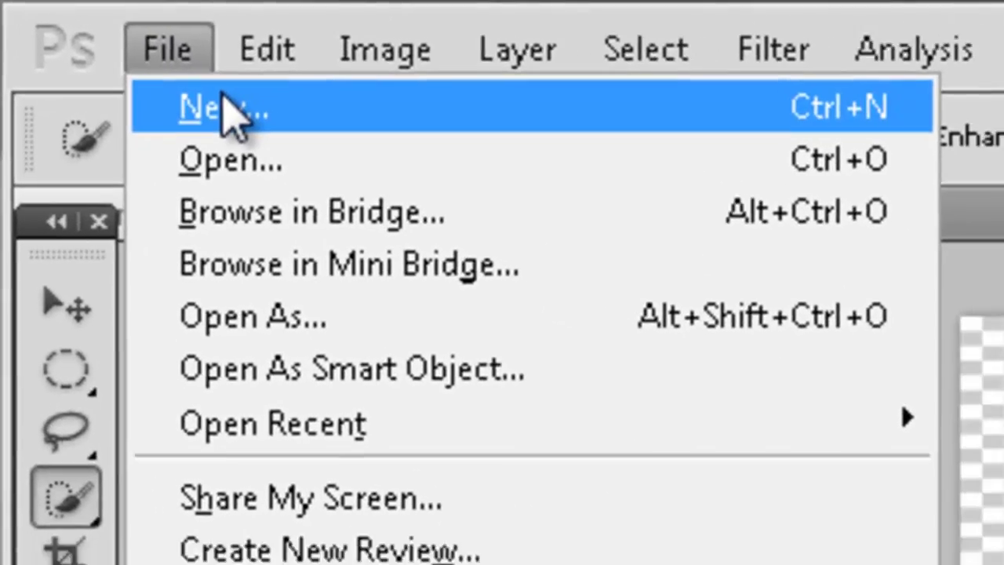
Step: Create a new blank white 1000 × 1000 pixel document at 72 ppi
left_click(59, 27)
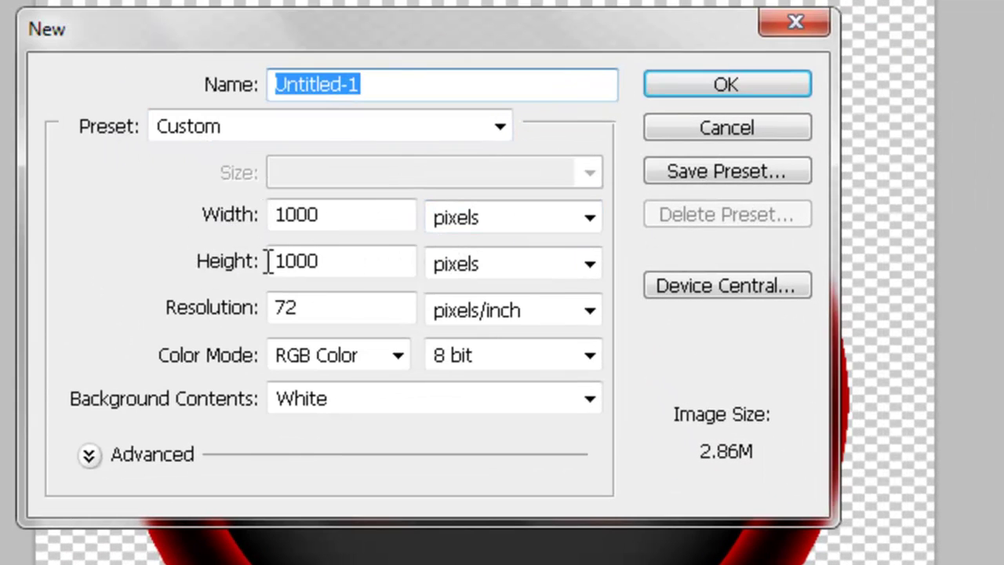
left_click_drag(321, 213, 269, 229)
left_click_drag(329, 261, 257, 263)
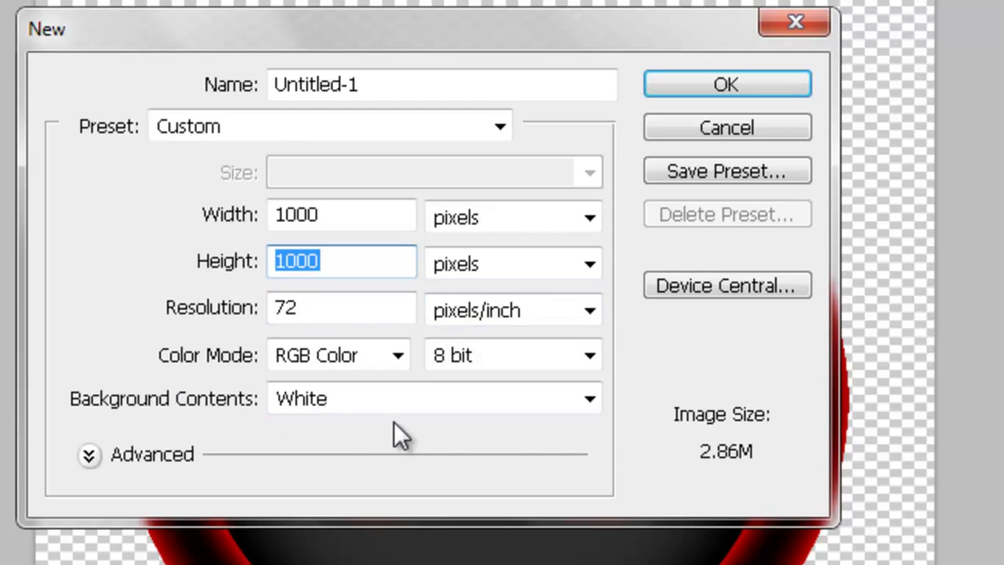
left_click(752, 93)
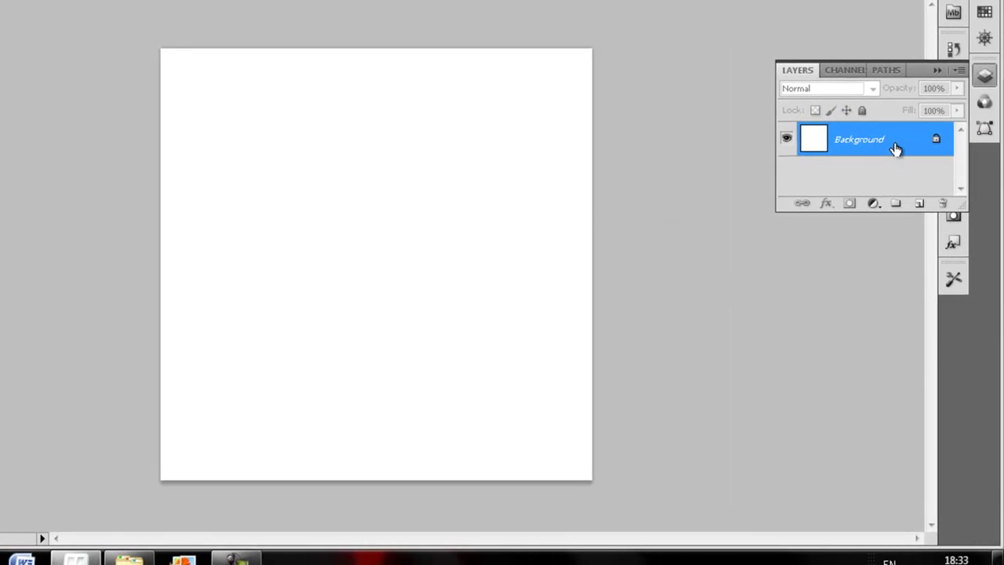
Step: Convert the Background to Layer 0 and fill it solid black with the Paint Bucket
double_click(896, 149)
left_click(533, 128)
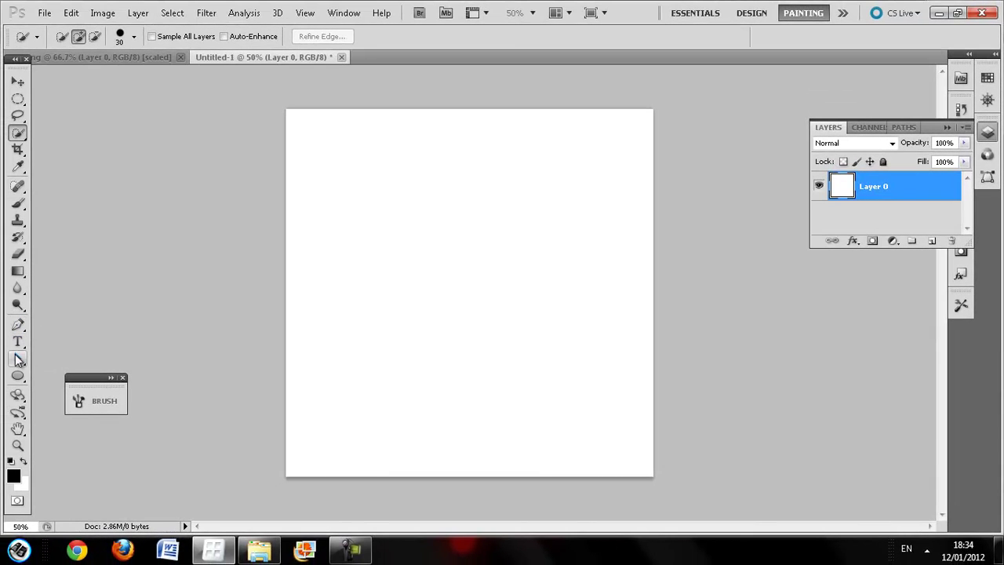
left_click(25, 269)
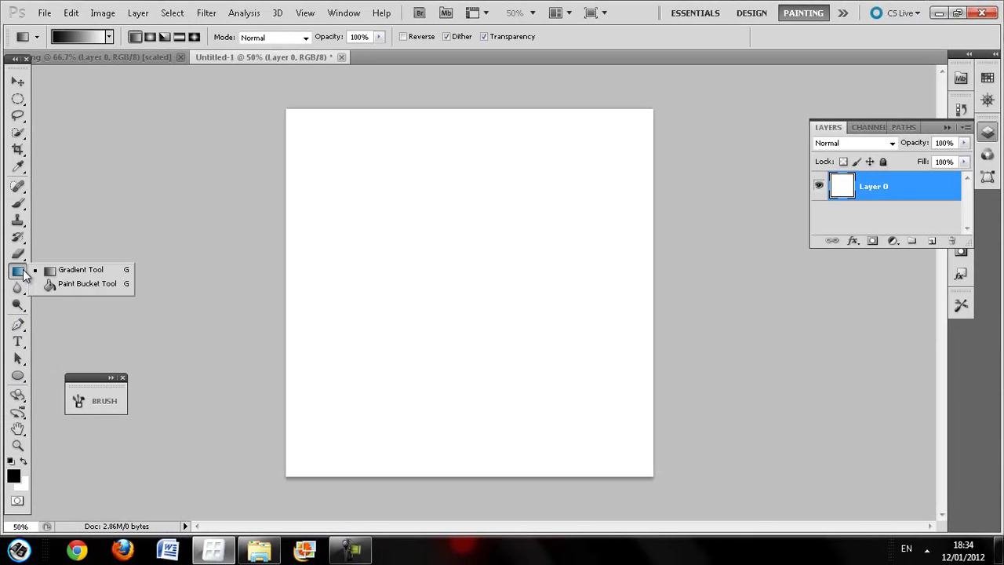
left_click(61, 287)
left_click(489, 298)
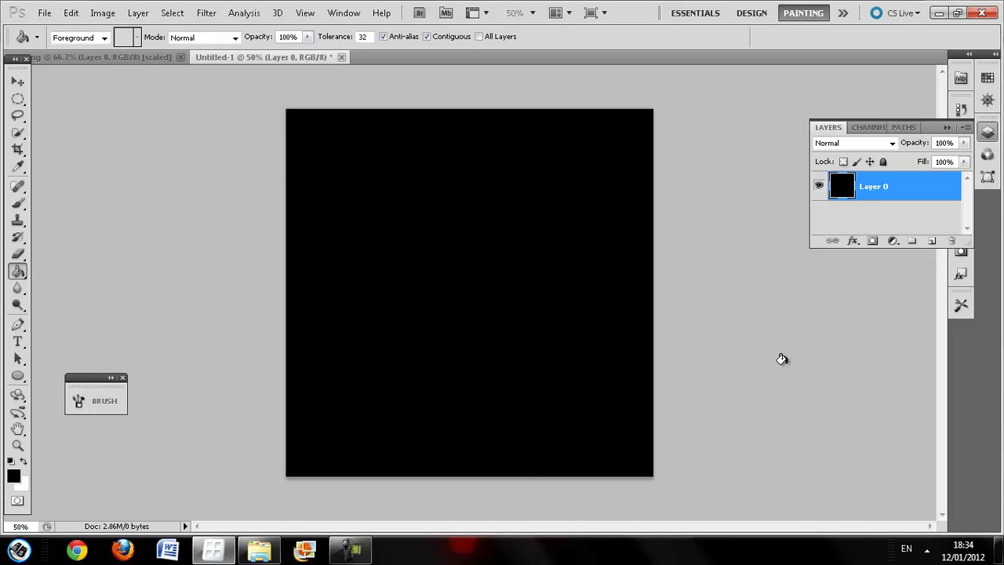
Step: Add an empty Layer 1, then glance at the reference image and return
left_click(931, 243)
left_click(89, 58)
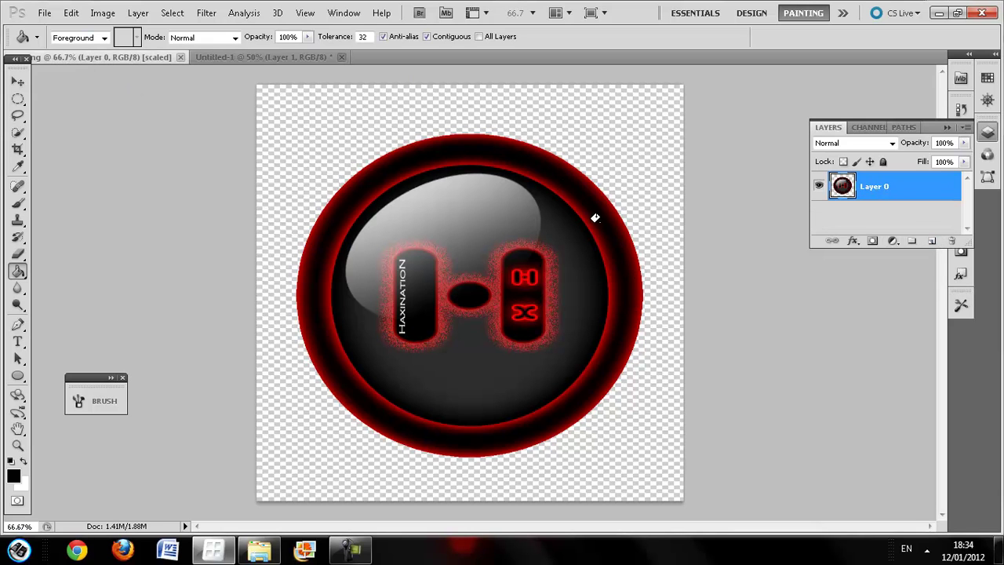
left_click(247, 59)
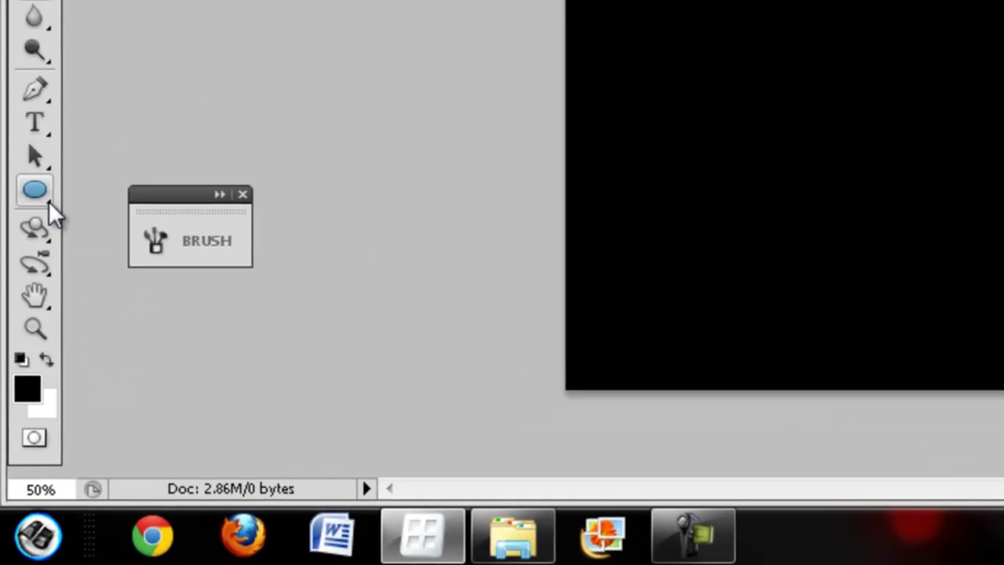
Step: Draw a circle with the Ellipse Tool and move it to the canvas centre
right_click(21, 380)
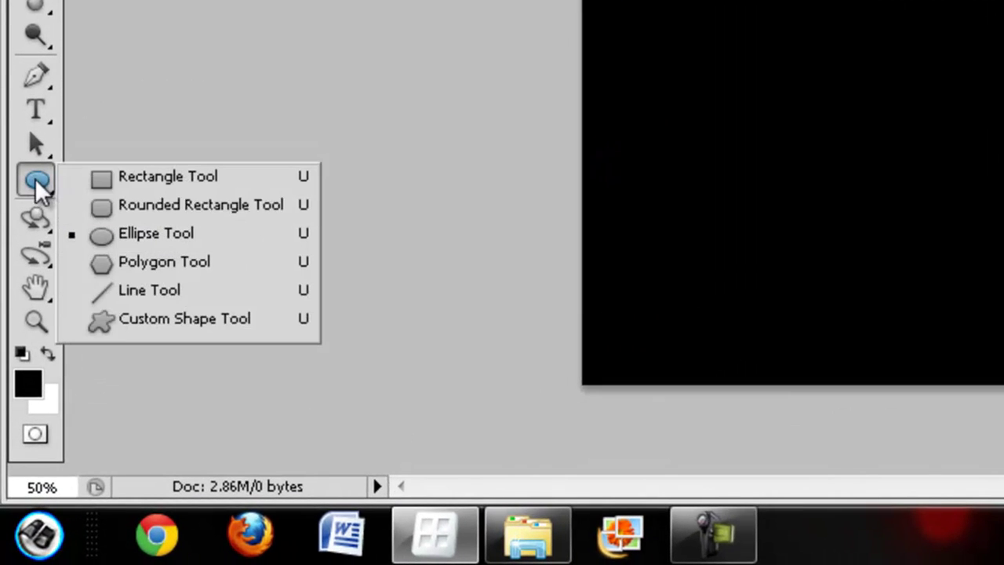
left_click(160, 241)
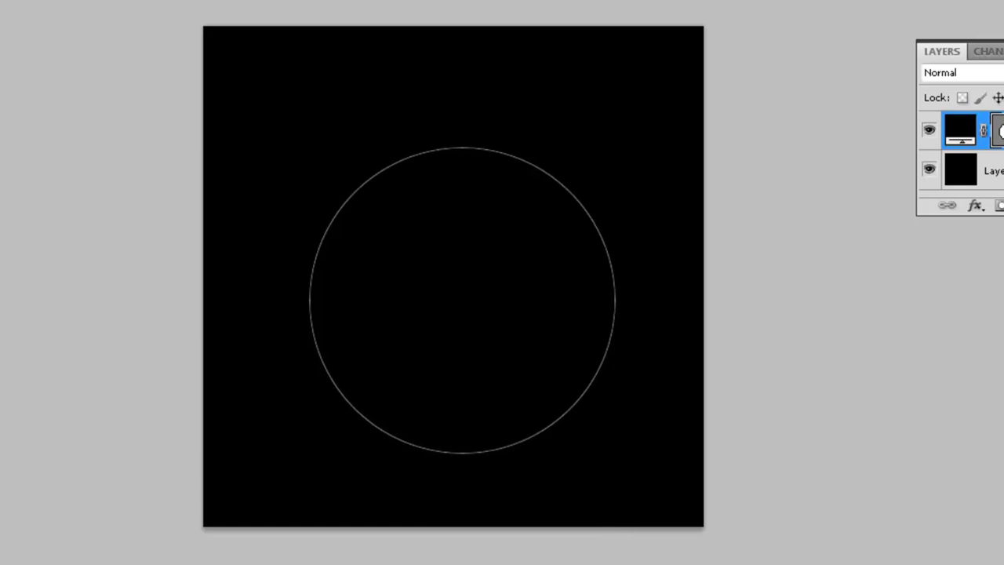
left_click_drag(450, 335, 440, 308)
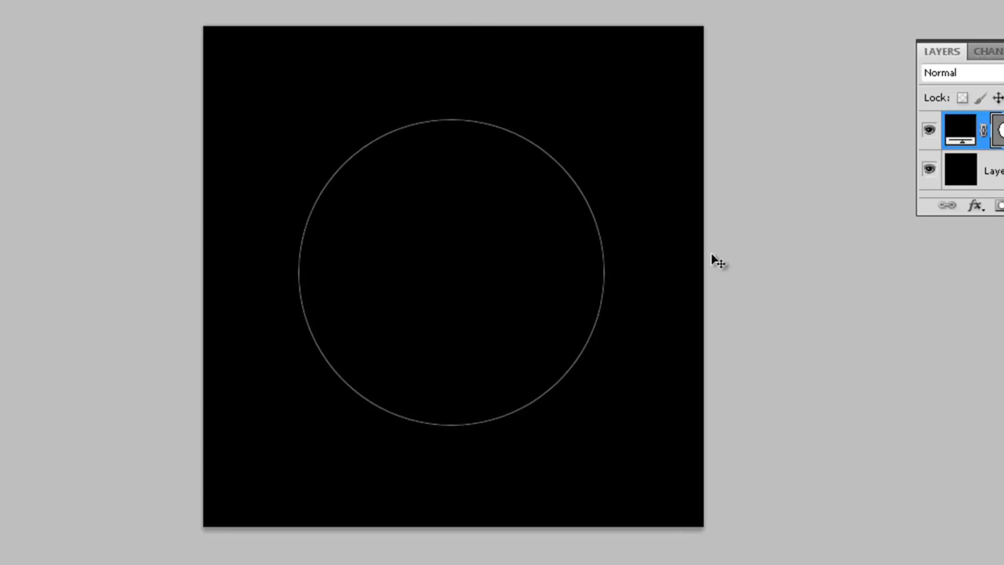
left_click_drag(457, 309, 450, 324)
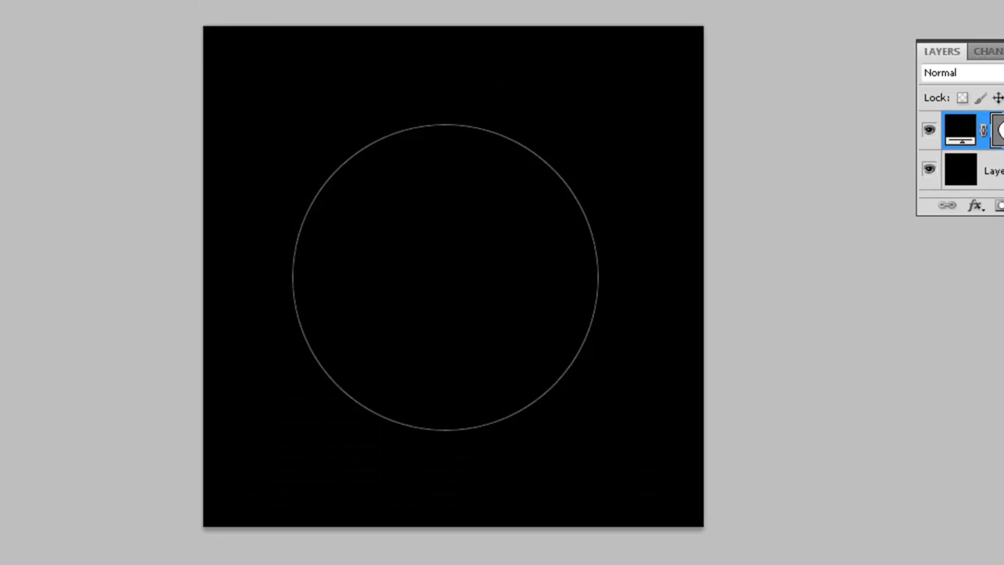
Step: Give the circle a red Inner Glow with 12% choke and a large size
right_click(973, 131)
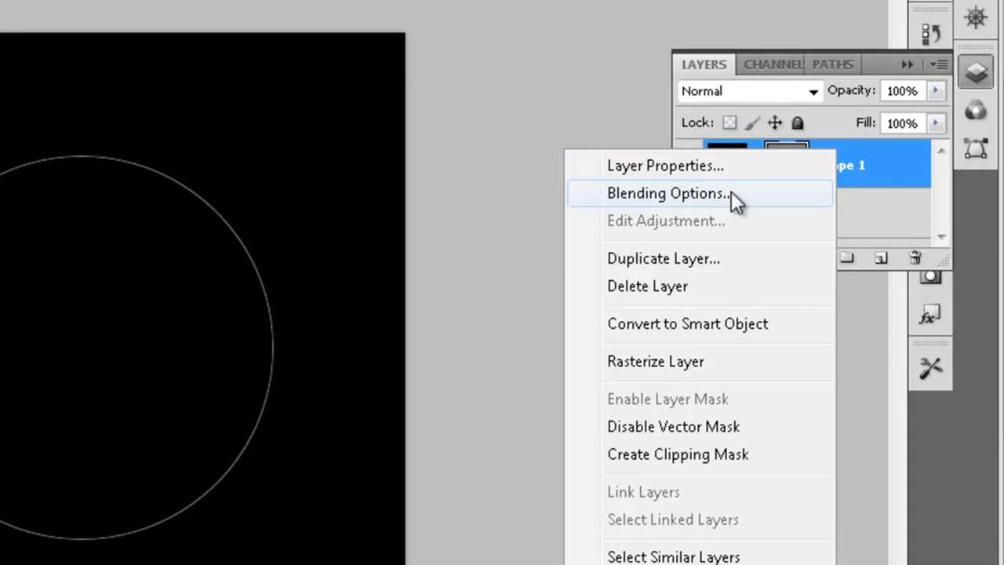
left_click(730, 193)
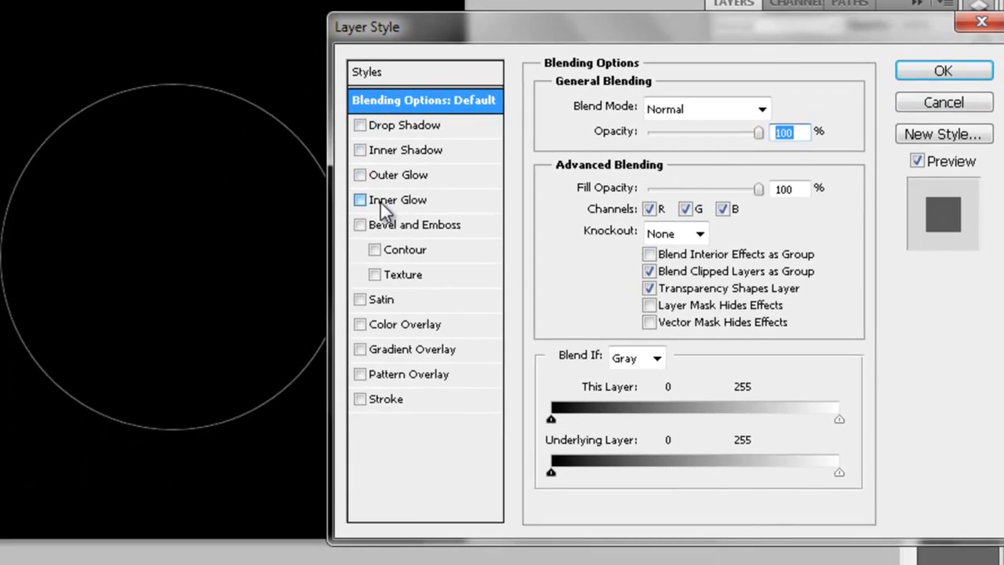
left_click(381, 203)
left_click(598, 182)
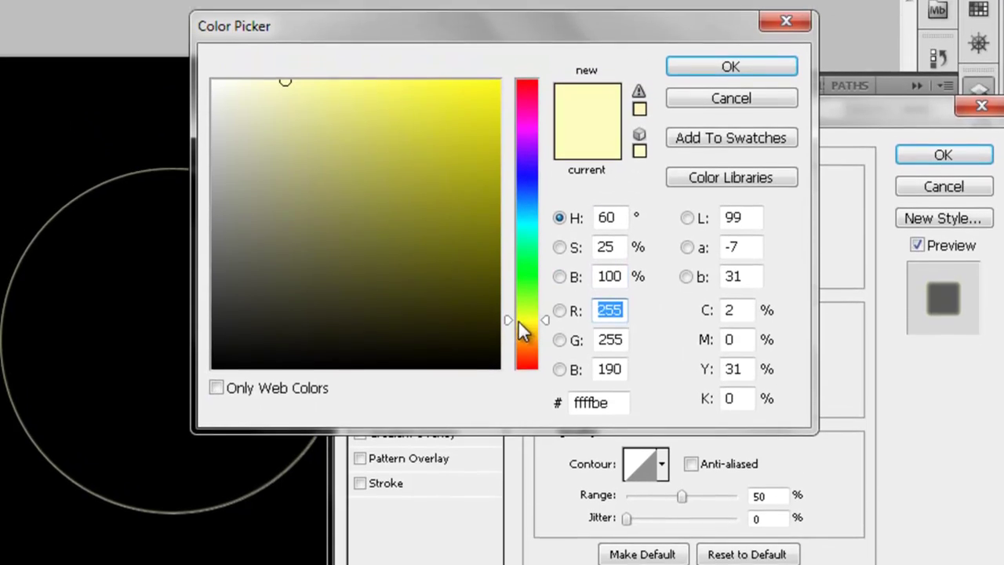
left_click_drag(522, 325, 527, 419)
left_click(499, 133)
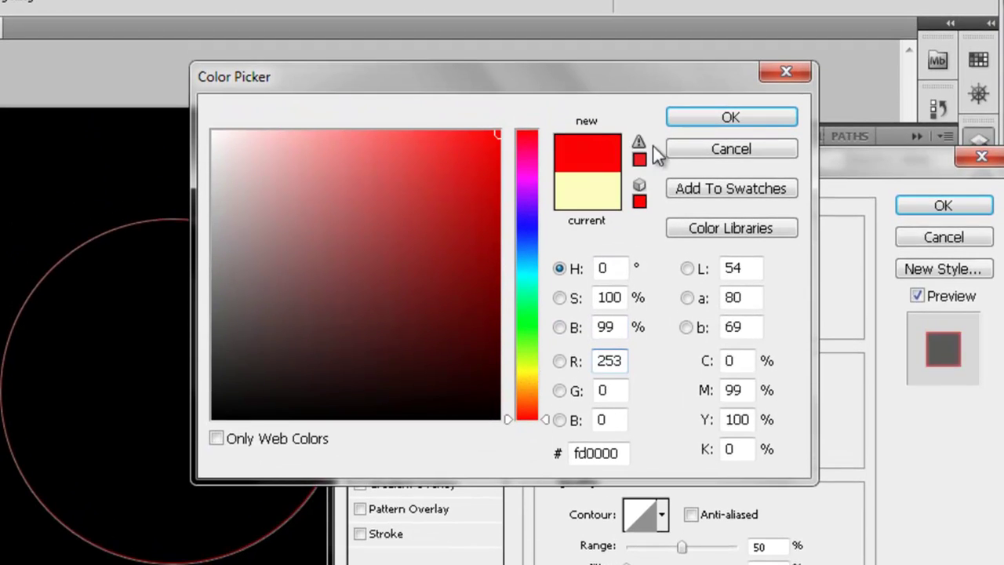
left_click(760, 124)
left_click_drag(627, 426, 641, 434)
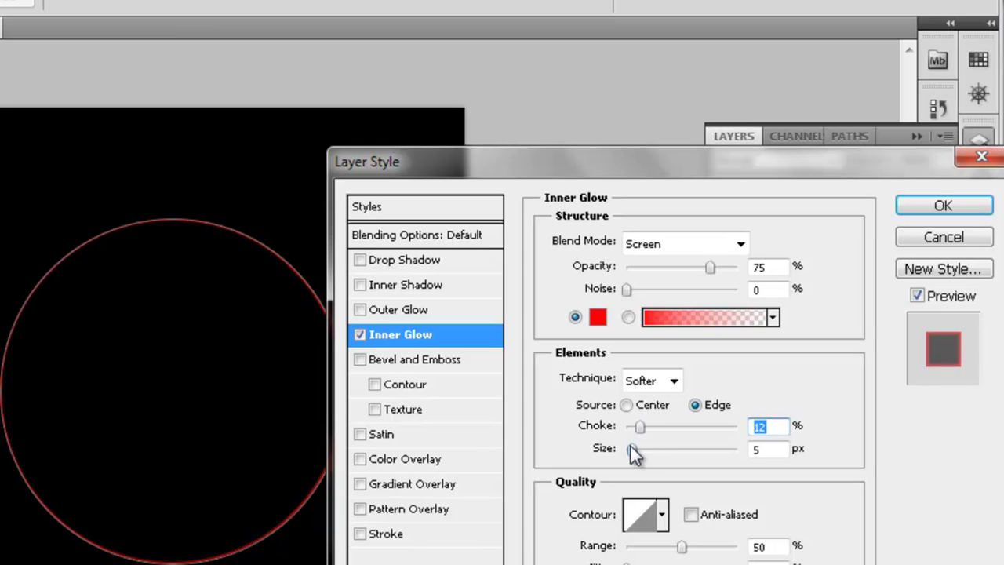
left_click_drag(631, 450, 657, 459)
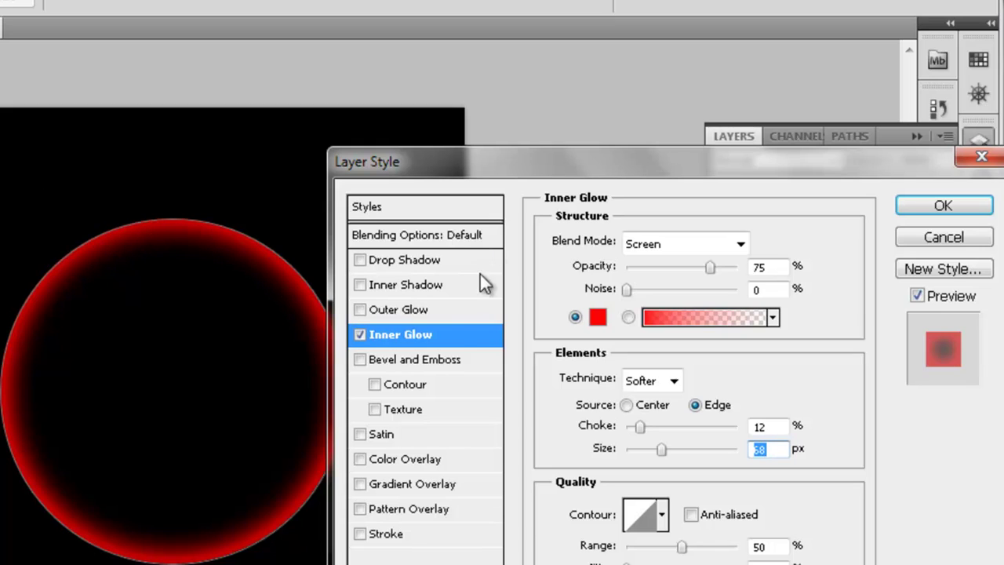
Step: Add a pure red Outer Glow with 8% spread and apply both effects
left_click(389, 309)
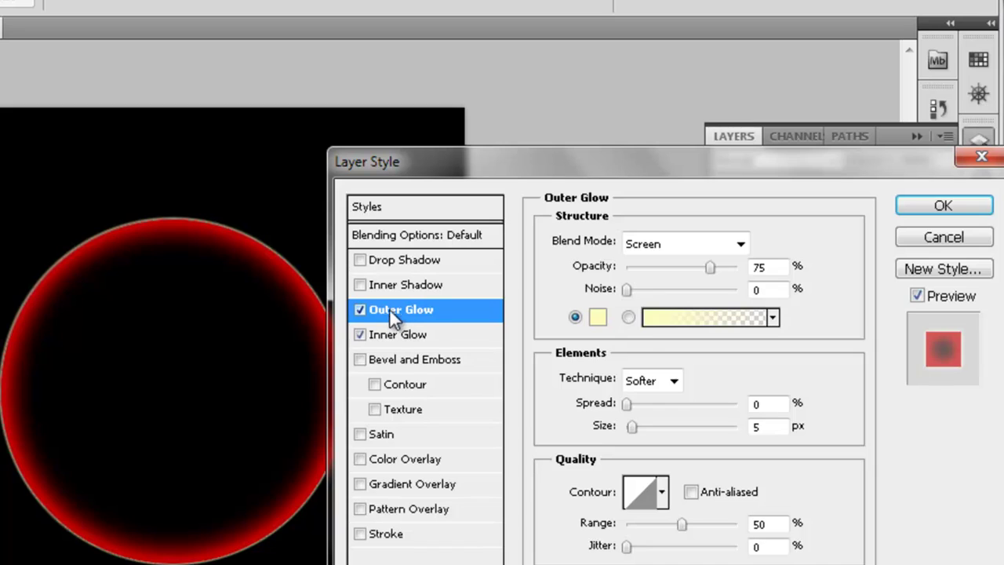
left_click(600, 318)
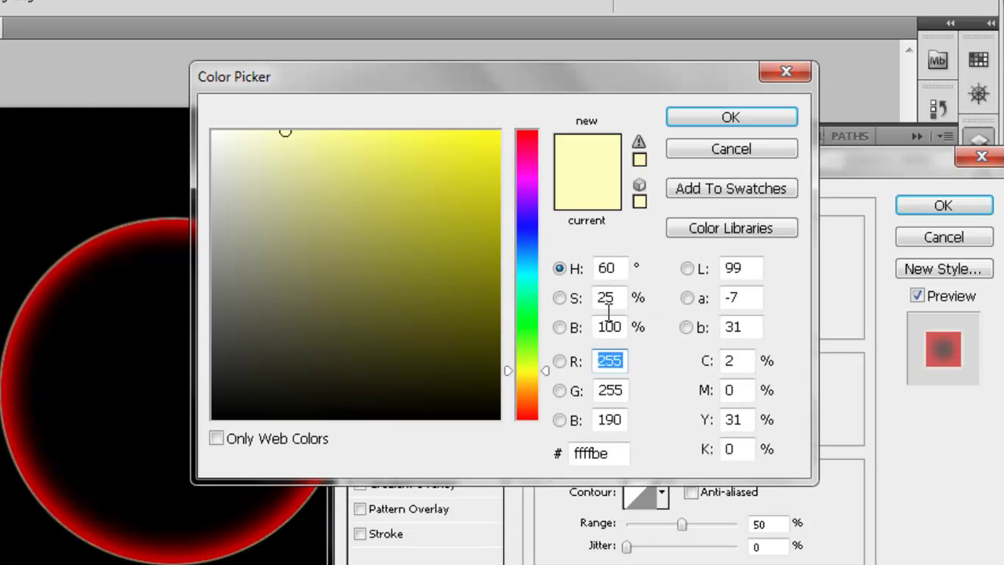
left_click_drag(521, 336, 531, 413)
left_click(428, 267)
left_click_drag(429, 266, 579, 54)
left_click_drag(525, 229, 537, 91)
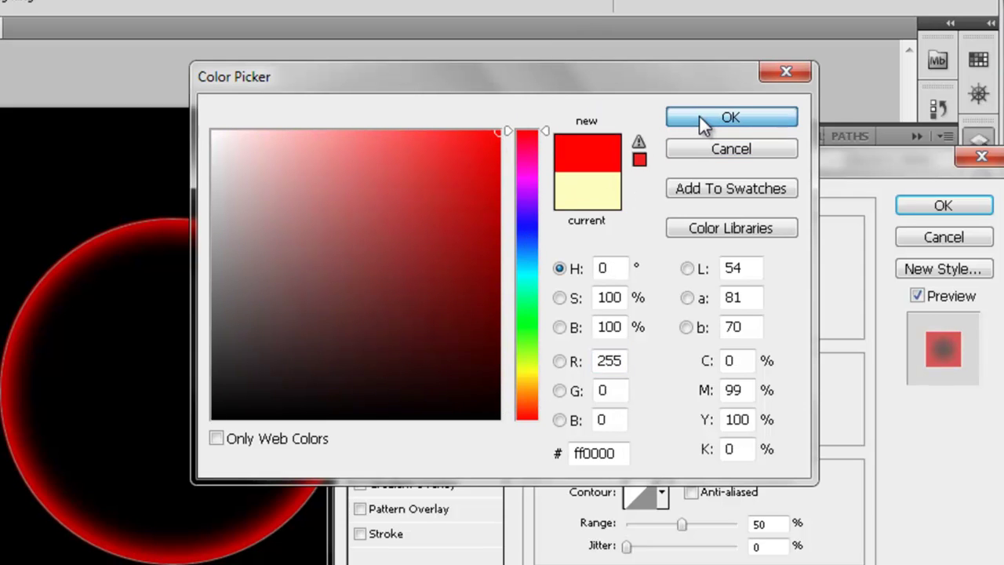
left_click(703, 123)
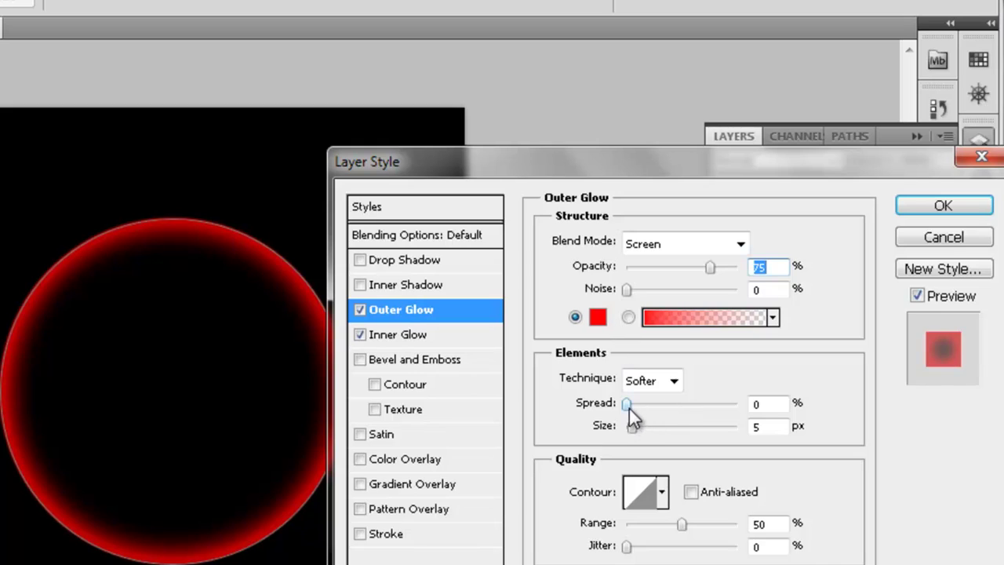
mouse_move(628, 406)
left_mouse_down()
mouse_move(662, 427)
mouse_move(646, 429)
mouse_move(656, 421)
left_mouse_up()
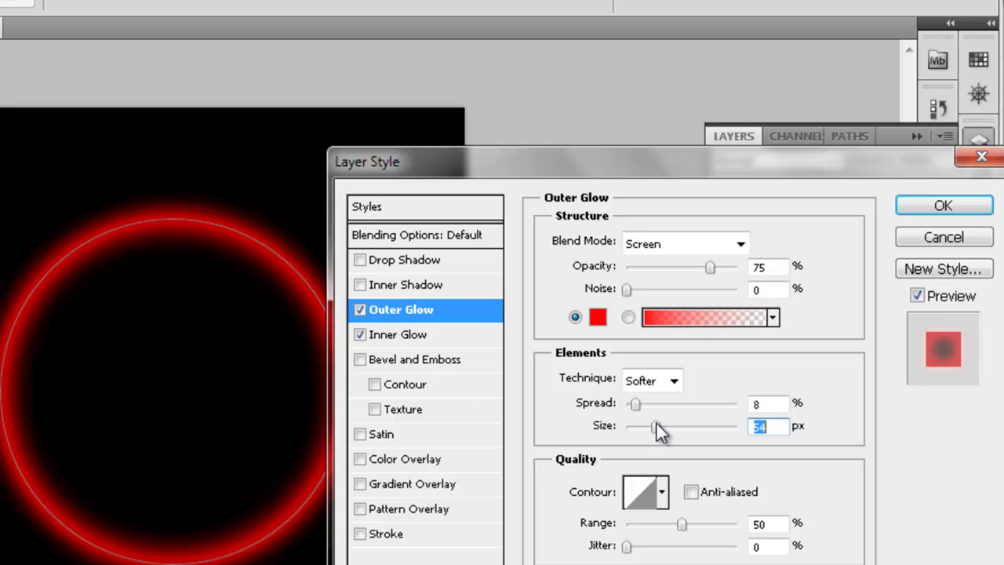
left_click(912, 216)
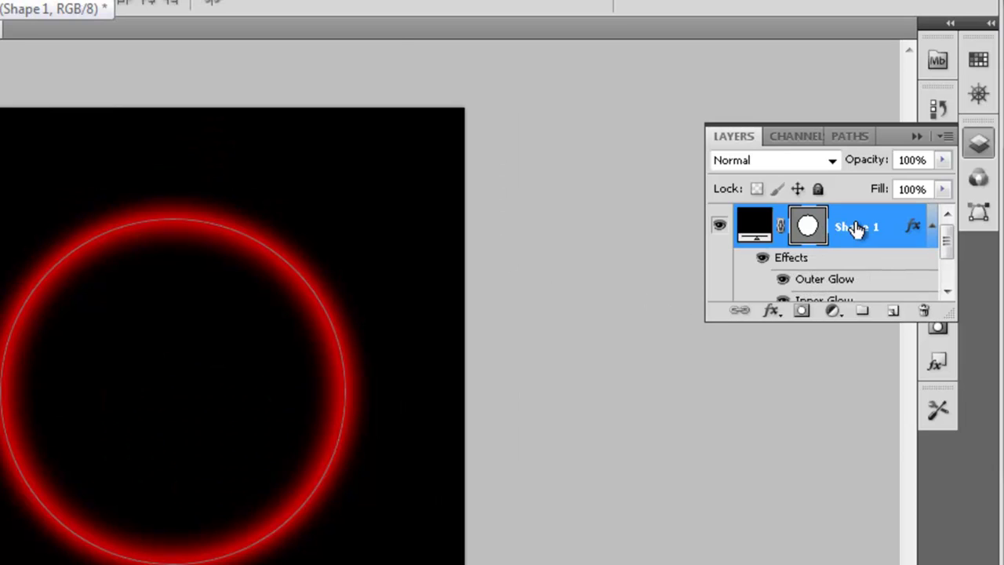
Step: Duplicate the Shape 1 layer as Shape 1 copy
right_click(857, 227)
left_click(753, 198)
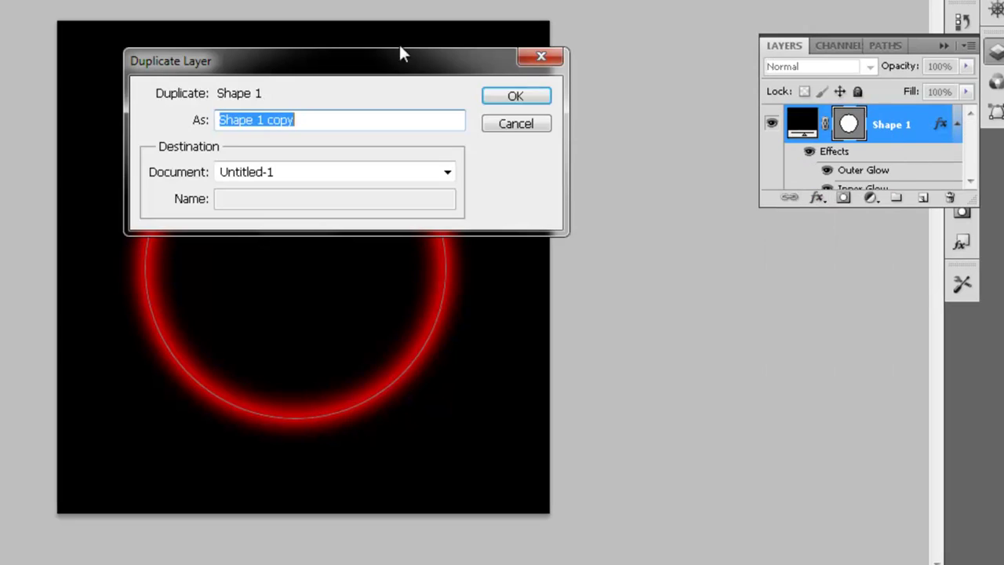
left_click(539, 96)
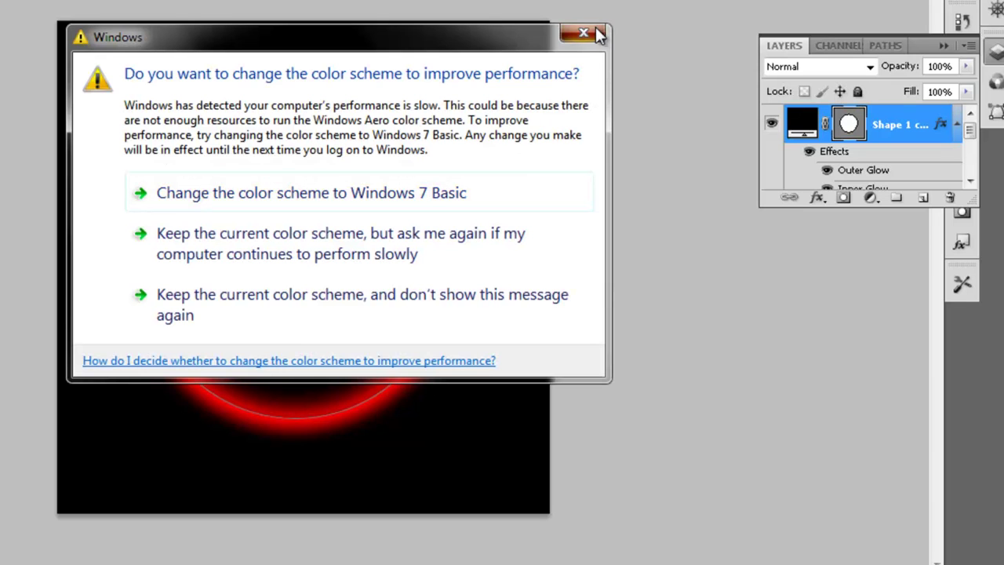
left_click(585, 34)
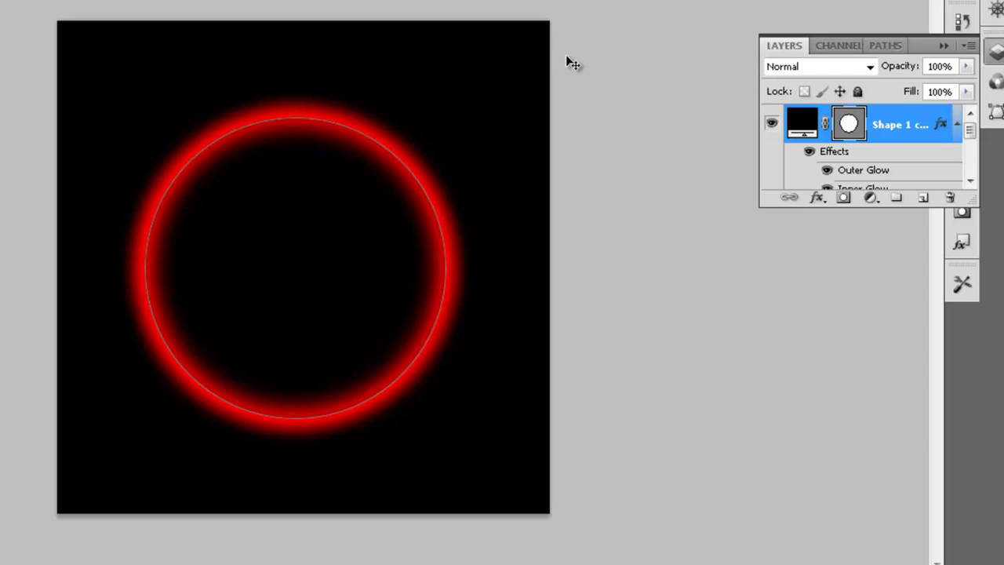
Step: Scale the copy down to sit centred inside the original ring and commit
key("ctrl+t")
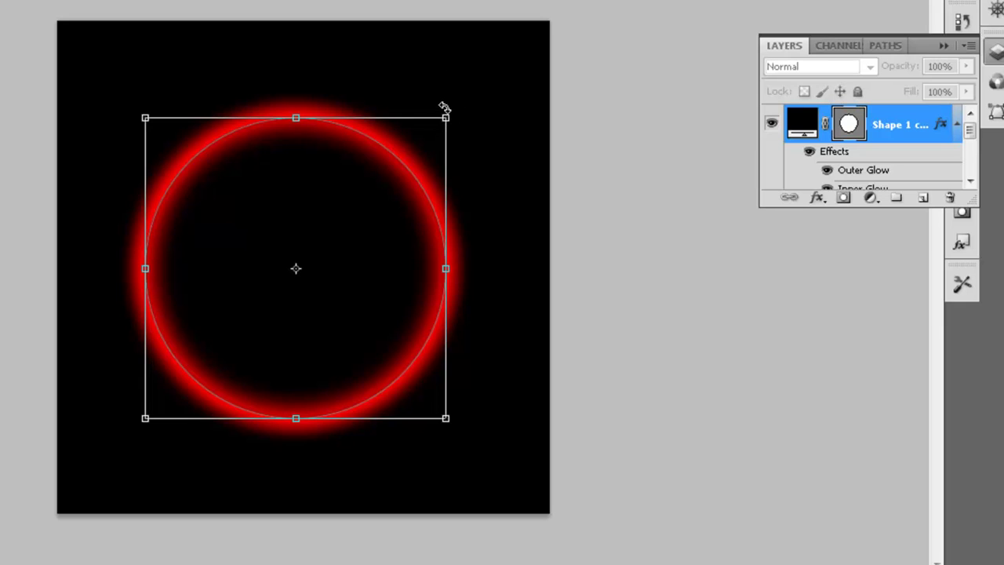
left_click_drag(444, 122, 415, 154)
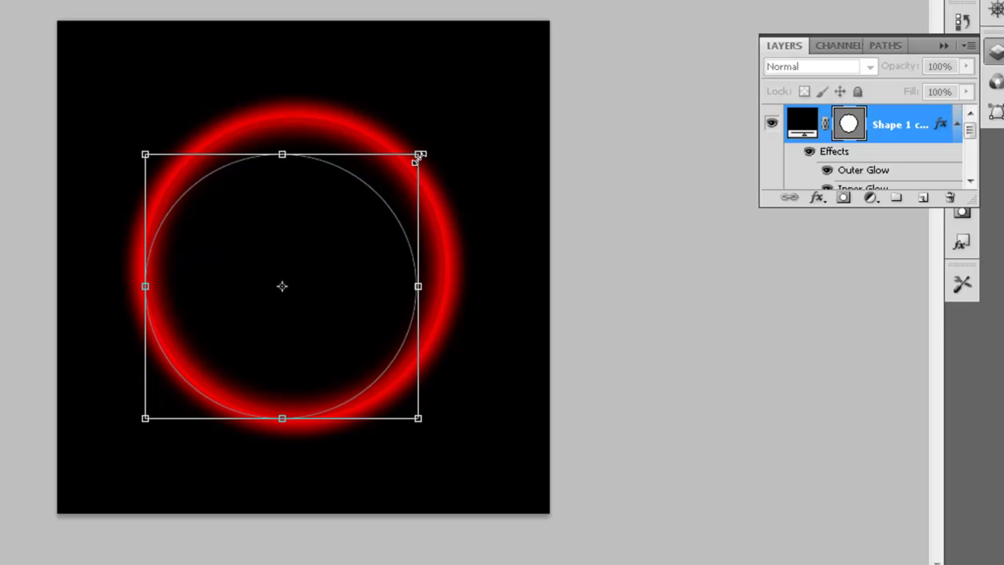
left_click_drag(334, 244, 355, 225)
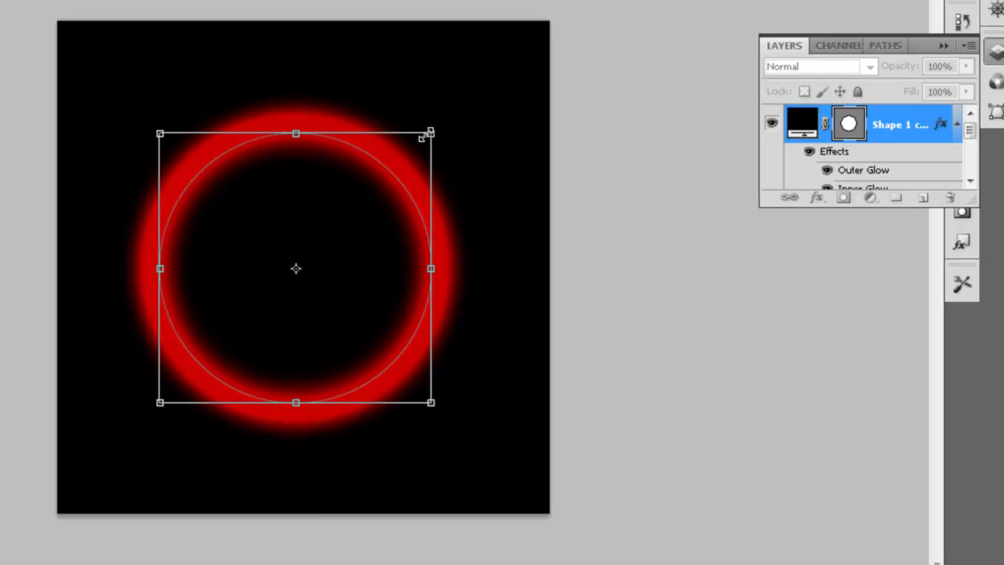
left_click_drag(424, 135, 416, 154)
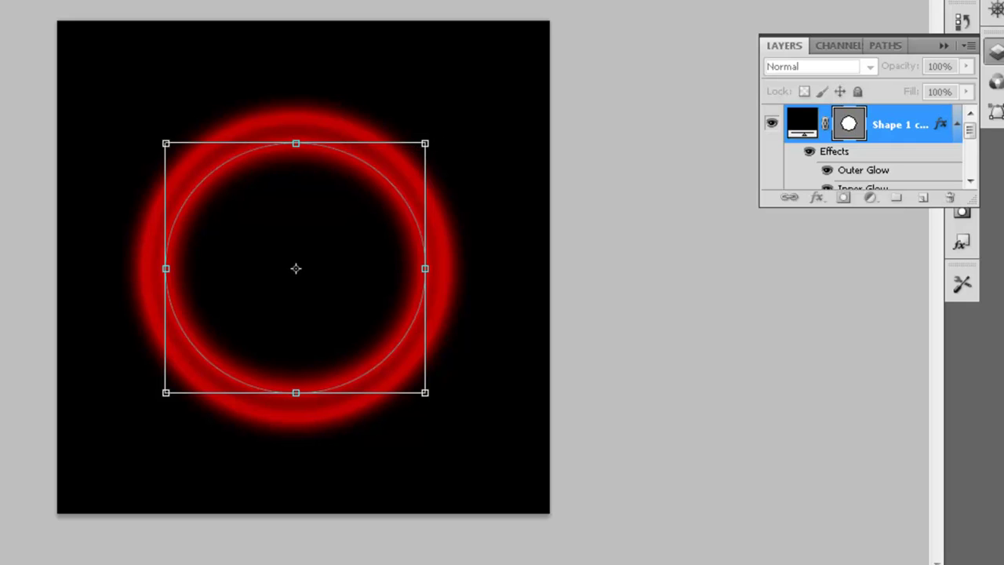
key("Return")
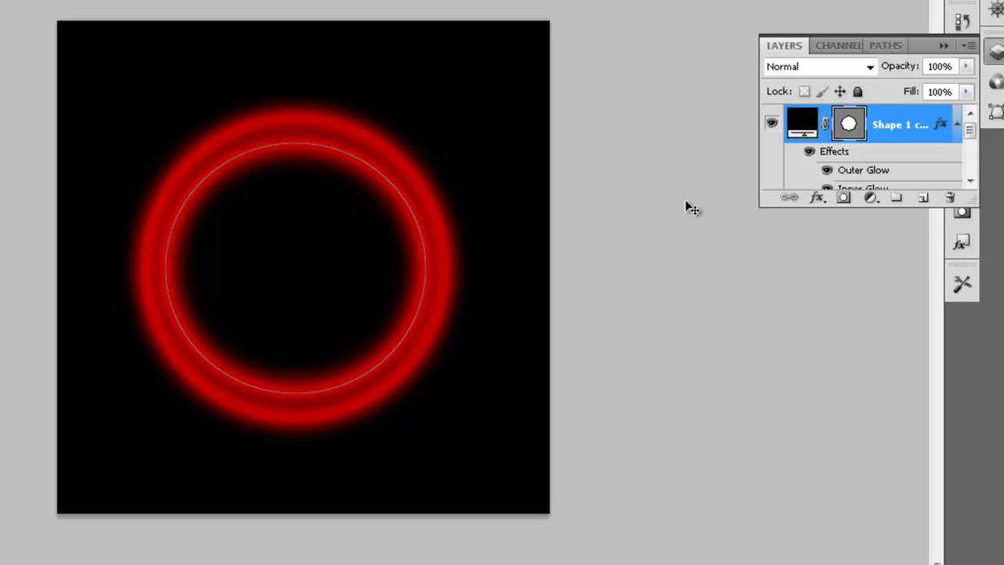
Step: Rasterize the Shape 1 copy layer into pixels
right_click(911, 122)
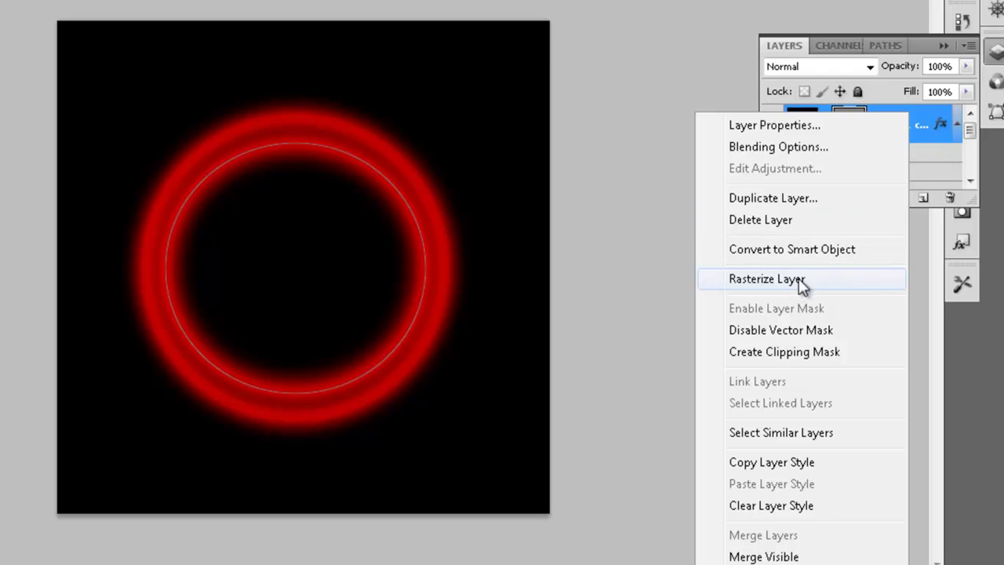
left_click(769, 281)
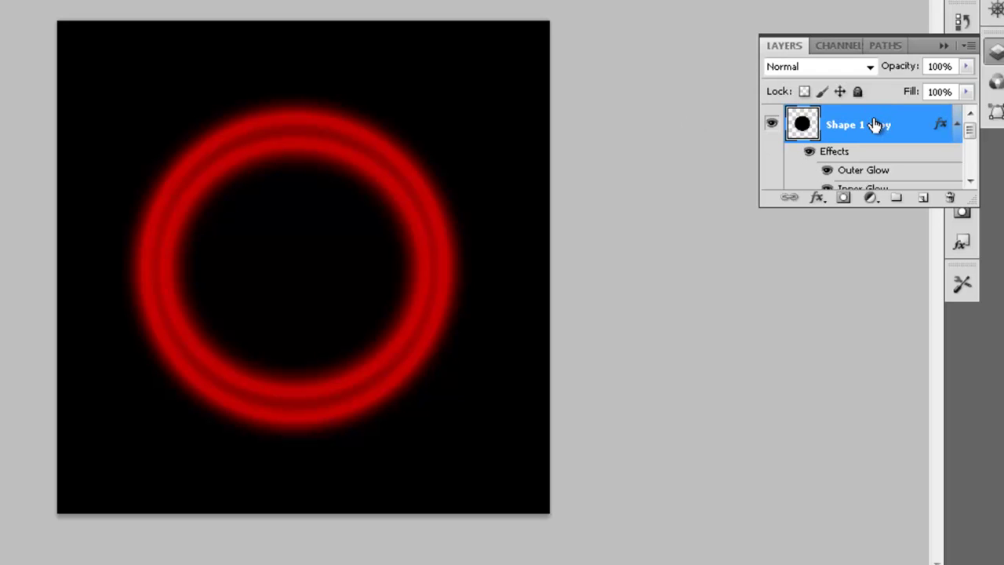
Step: Set the copy's Inner Glow to canvas-sampled grey, Source Center, with a larger size
right_click(875, 125)
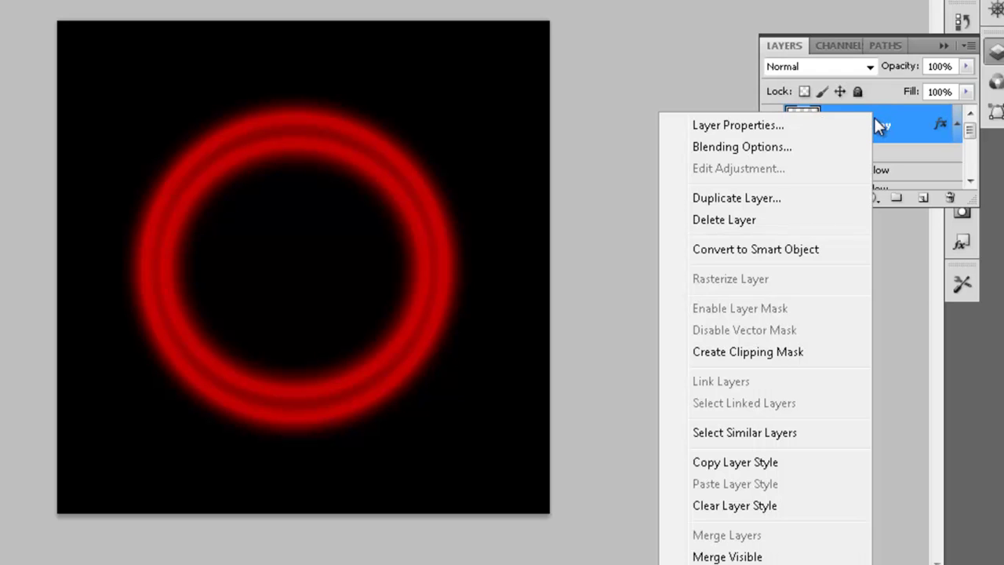
left_click(834, 153)
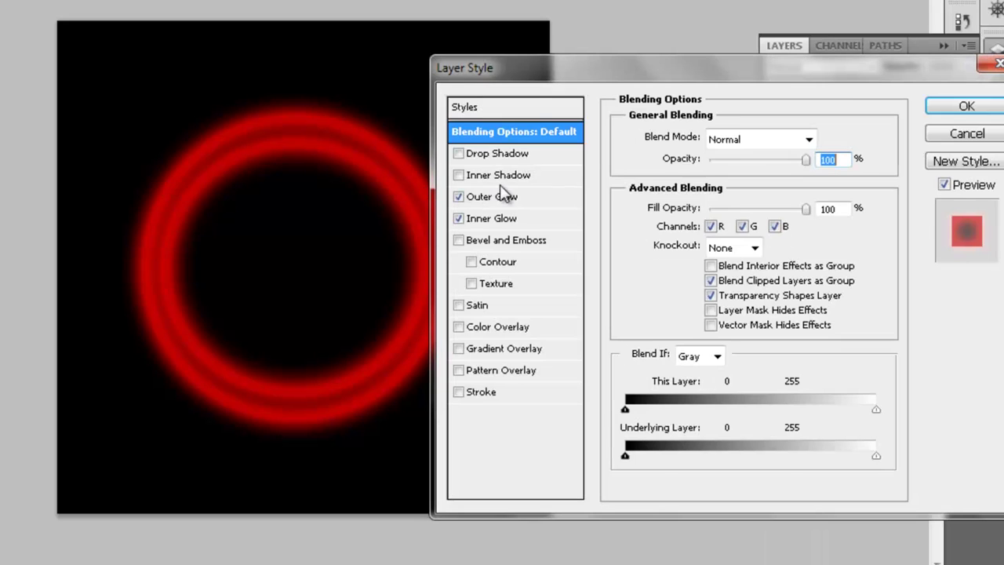
left_click(487, 219)
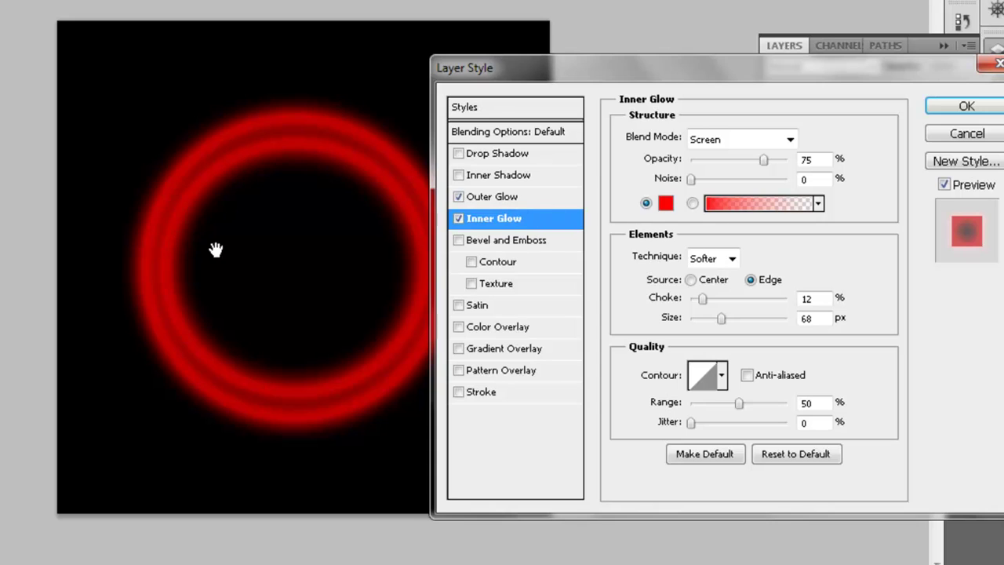
left_click(665, 204)
left_click(287, 213)
left_click(784, 30)
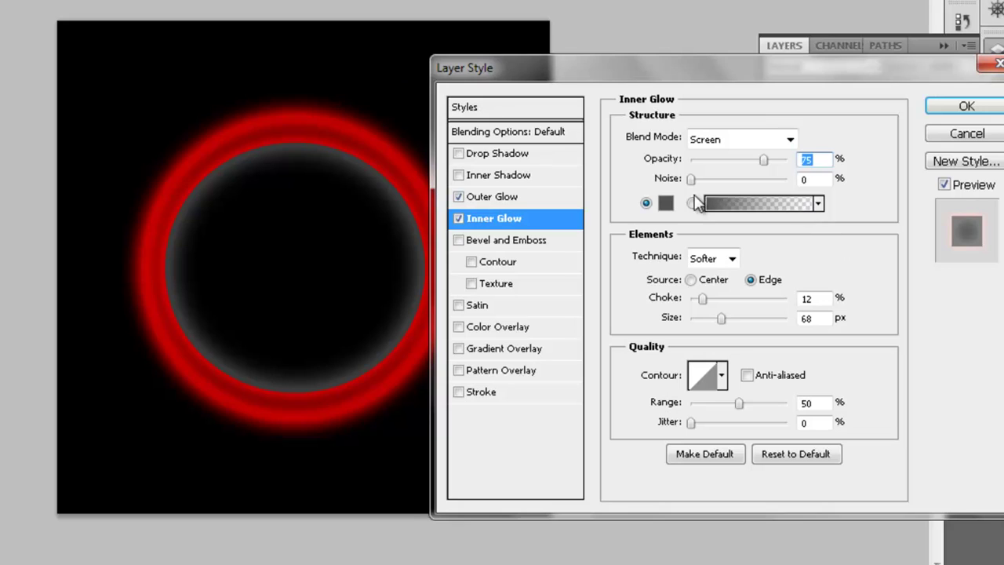
left_click(690, 280)
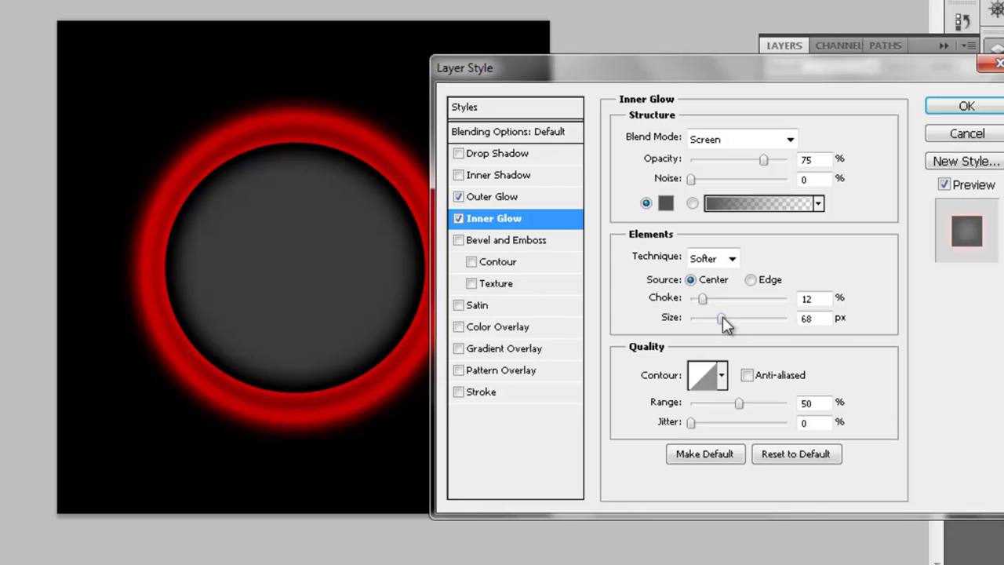
mouse_move(722, 318)
left_mouse_down()
mouse_move(782, 318)
mouse_move(715, 318)
mouse_move(755, 327)
mouse_move(725, 328)
left_mouse_up()
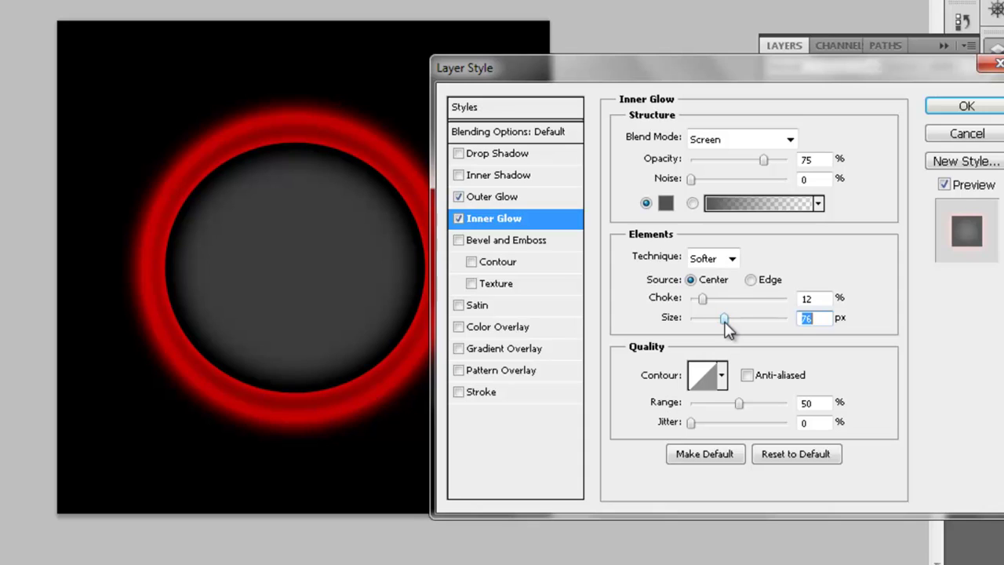
Step: Increase the copy's Outer Glow size slightly
left_click(504, 198)
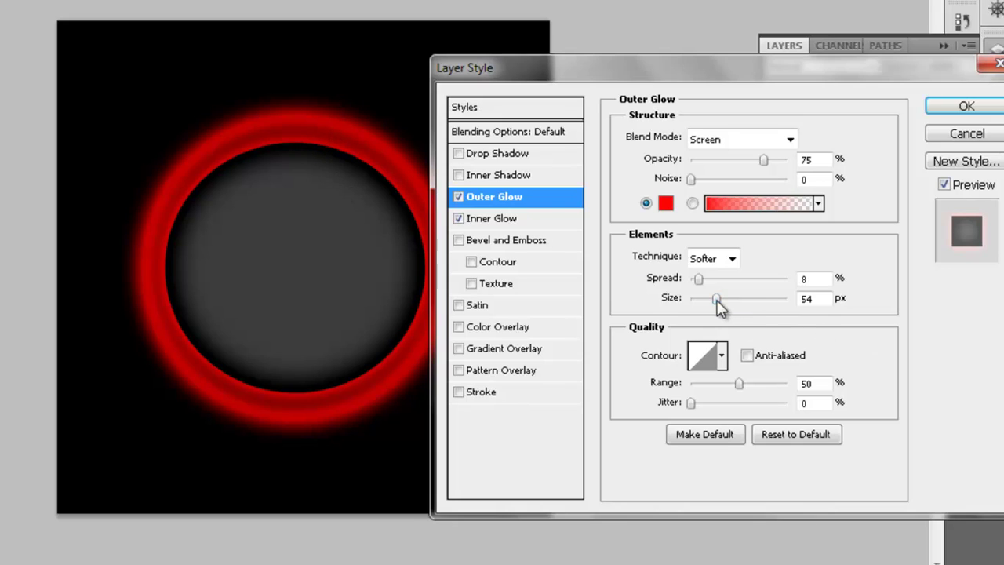
left_click_drag(716, 299, 719, 300)
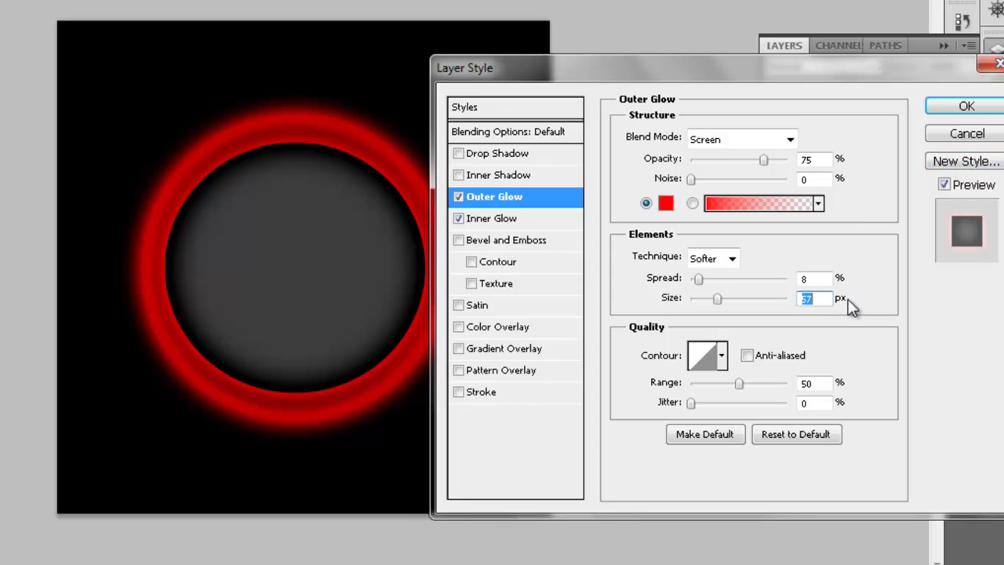
left_click(808, 298)
Step: Apply the glow changes and hide Shape 1's Outer Glow effect in Layers
left_click(972, 107)
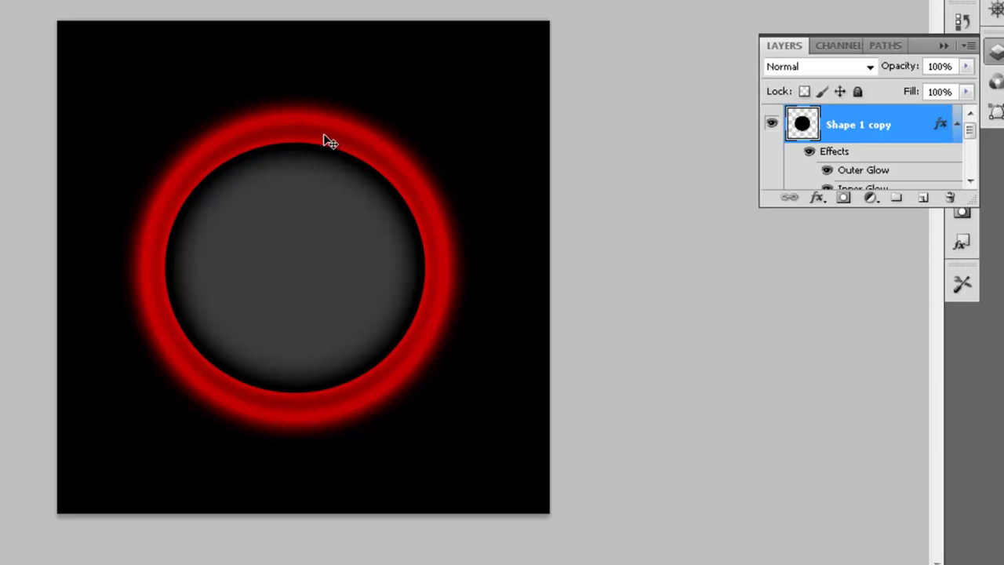
left_click_drag(970, 130, 971, 159)
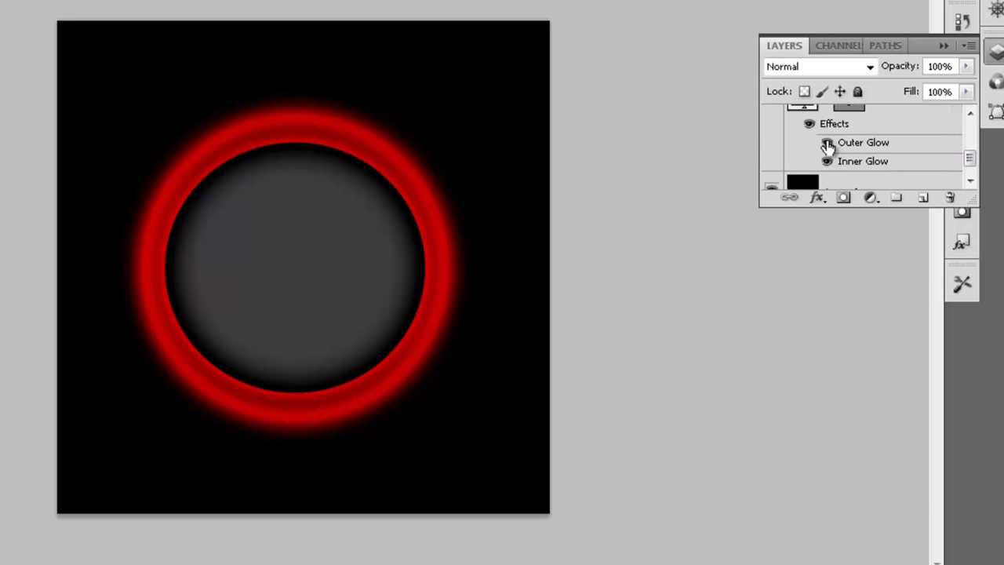
left_click(828, 144)
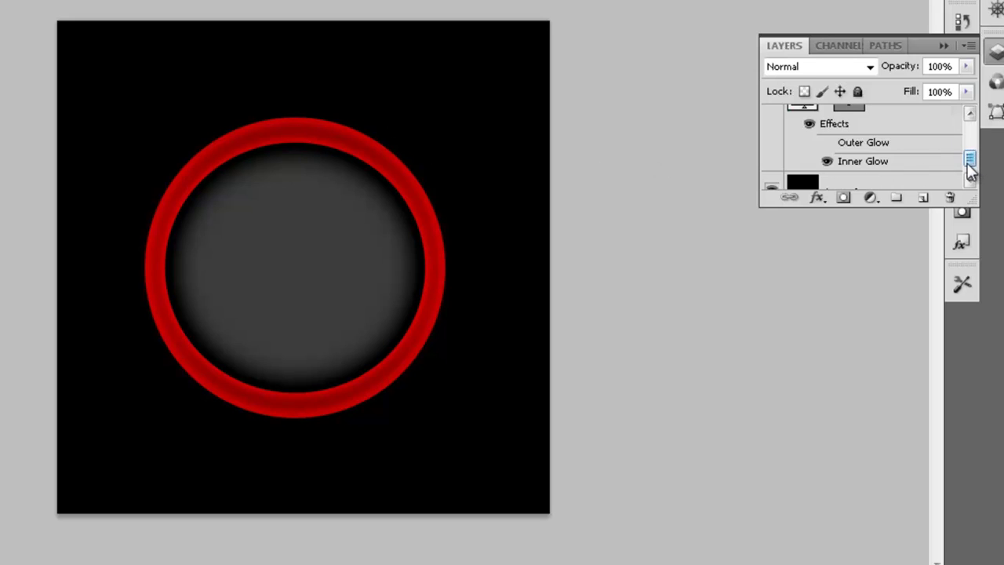
left_click_drag(970, 161, 970, 103)
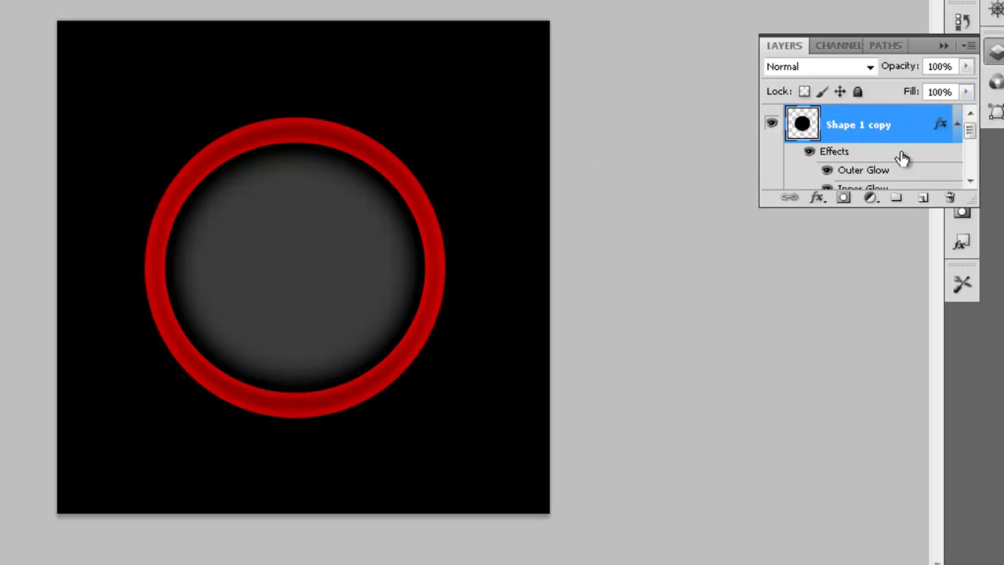
Step: Add a new empty layer above the circle copy and check the reference image
left_click(922, 198)
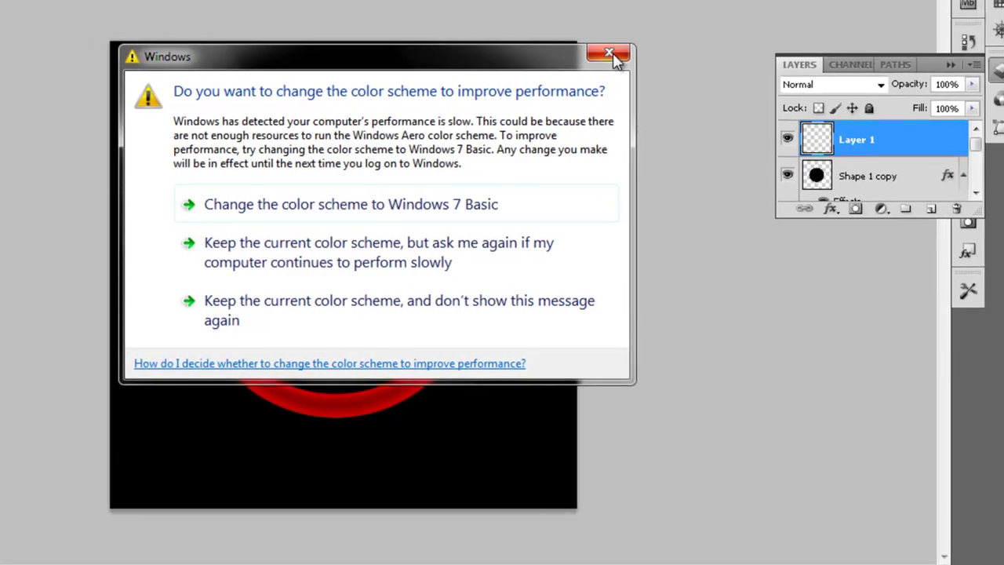
left_click(620, 58)
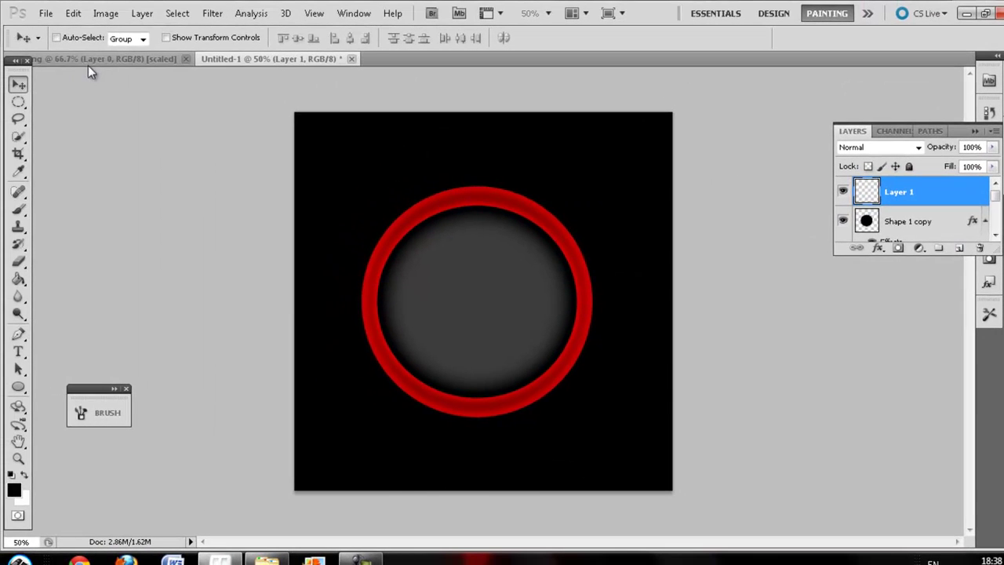
left_click(74, 52)
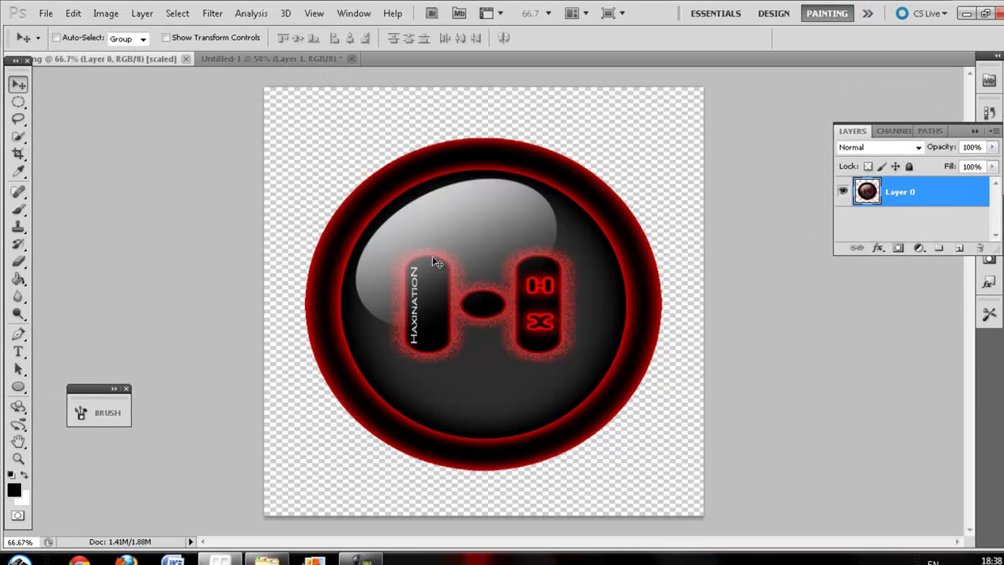
left_click(254, 61)
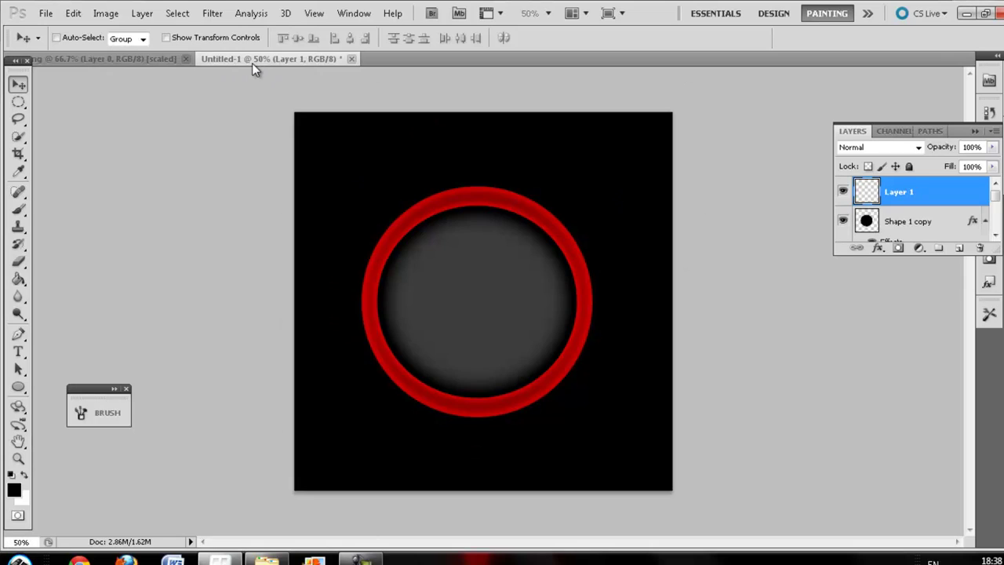
Step: Type a black 200 pt Technique BRK 'H' centred on the grey disc
left_click(18, 351)
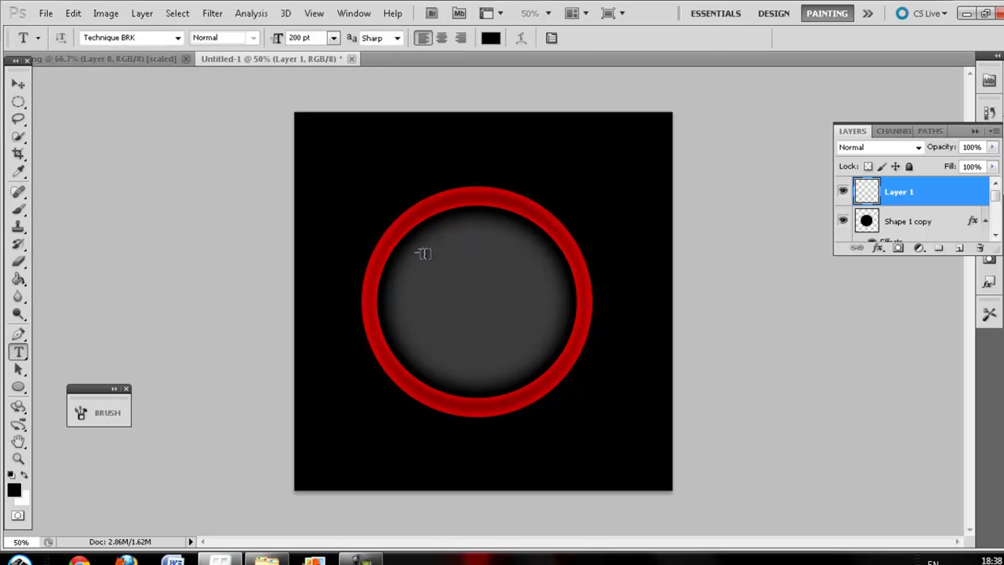
left_click_drag(414, 249, 598, 368)
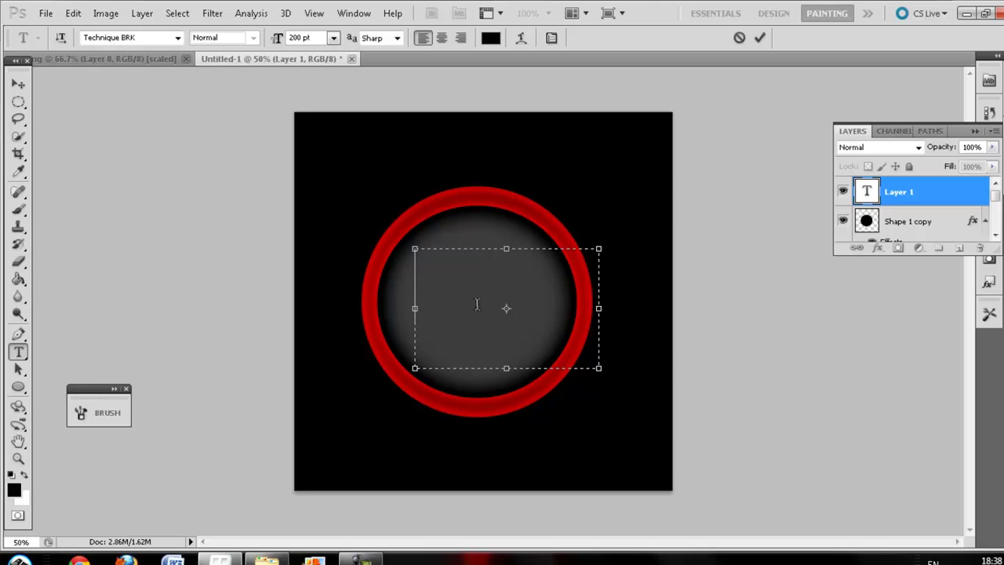
type("H")
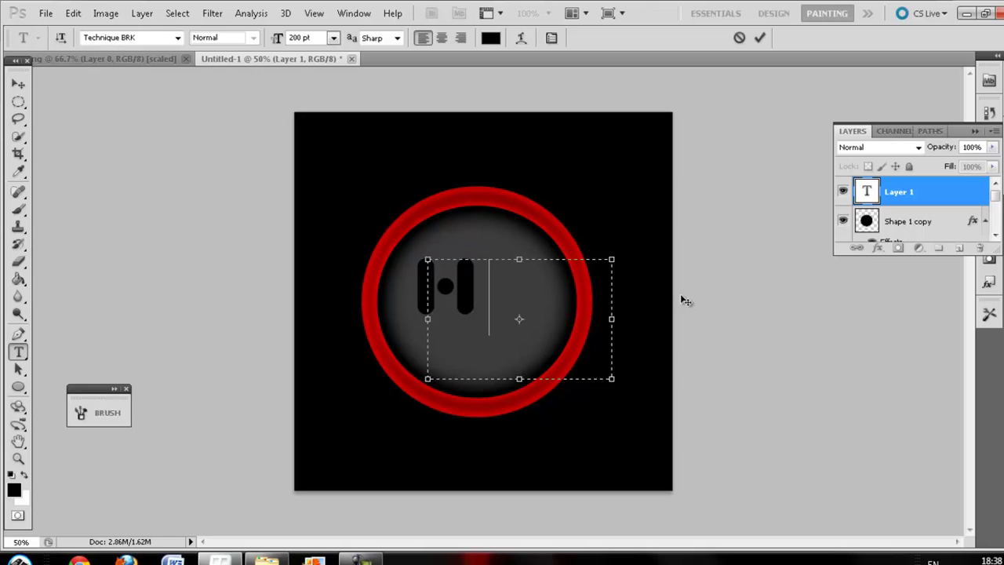
left_click_drag(657, 276, 684, 287)
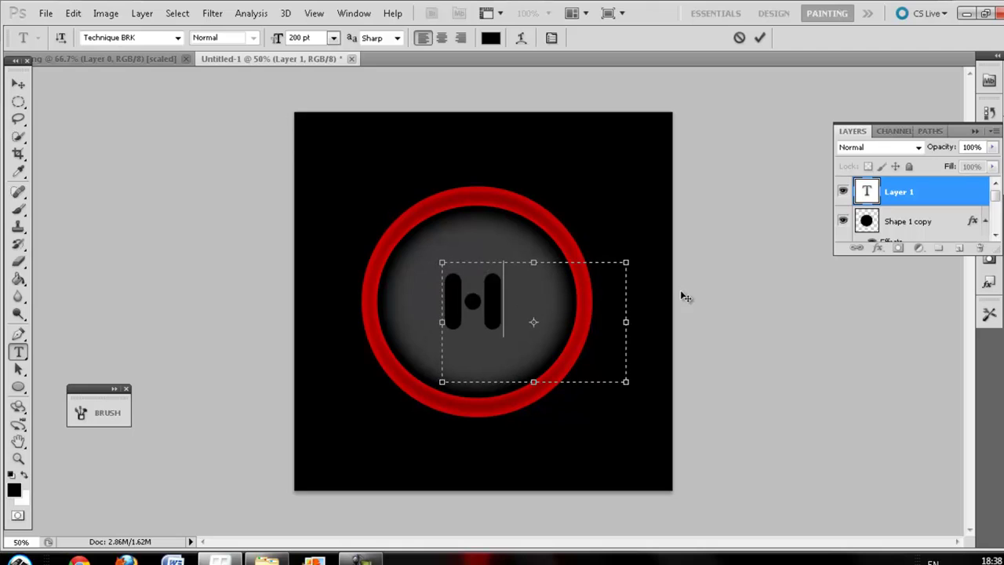
left_click(298, 38)
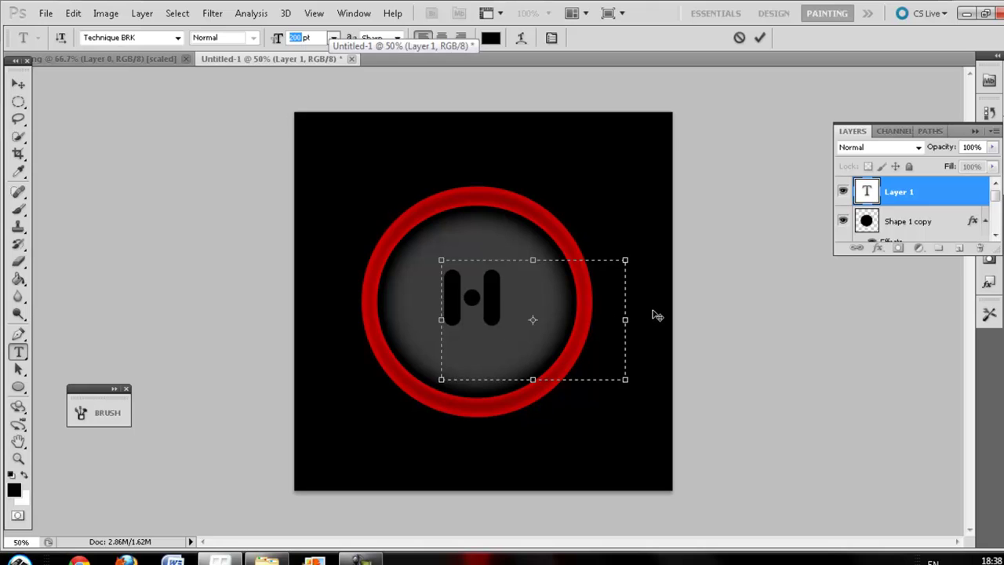
left_click_drag(656, 314, 655, 319)
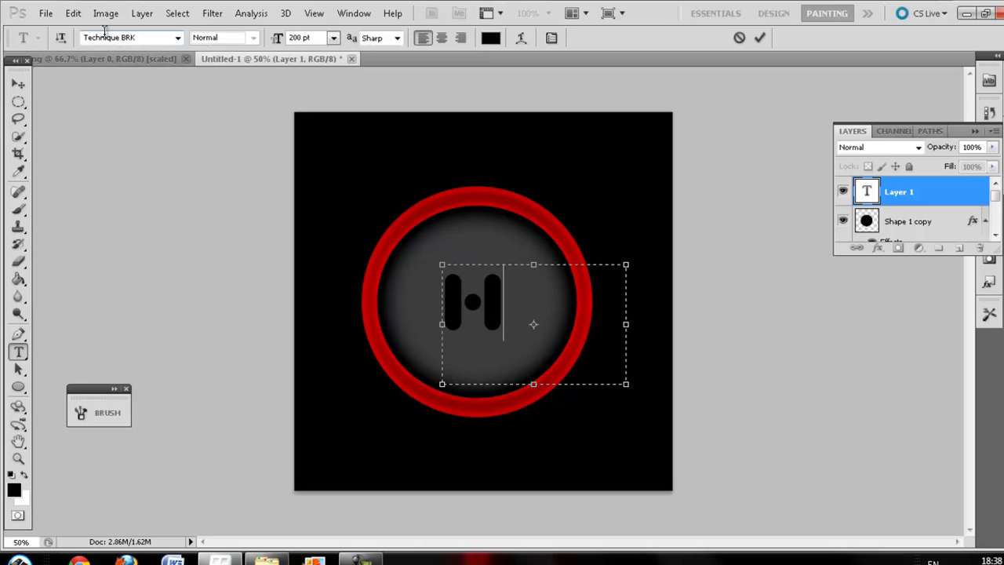
left_click(102, 58)
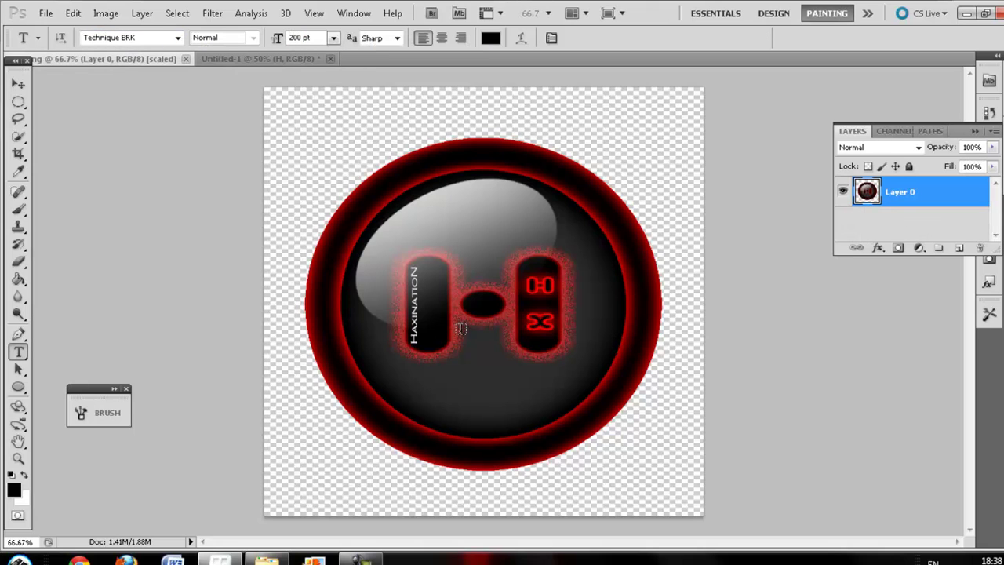
Step: Add a pure red outer glow to the H layer's style
left_click(280, 58)
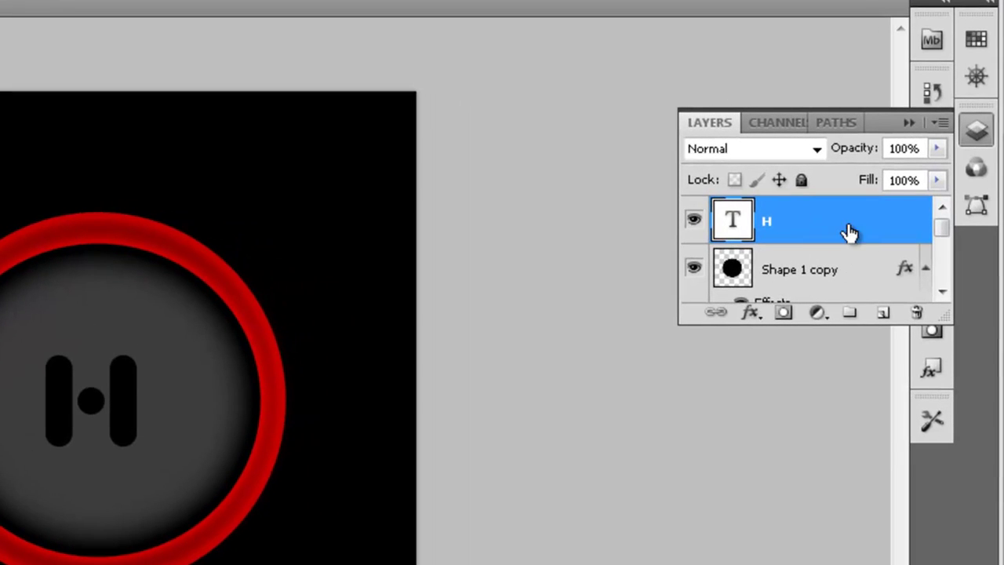
right_click(847, 223)
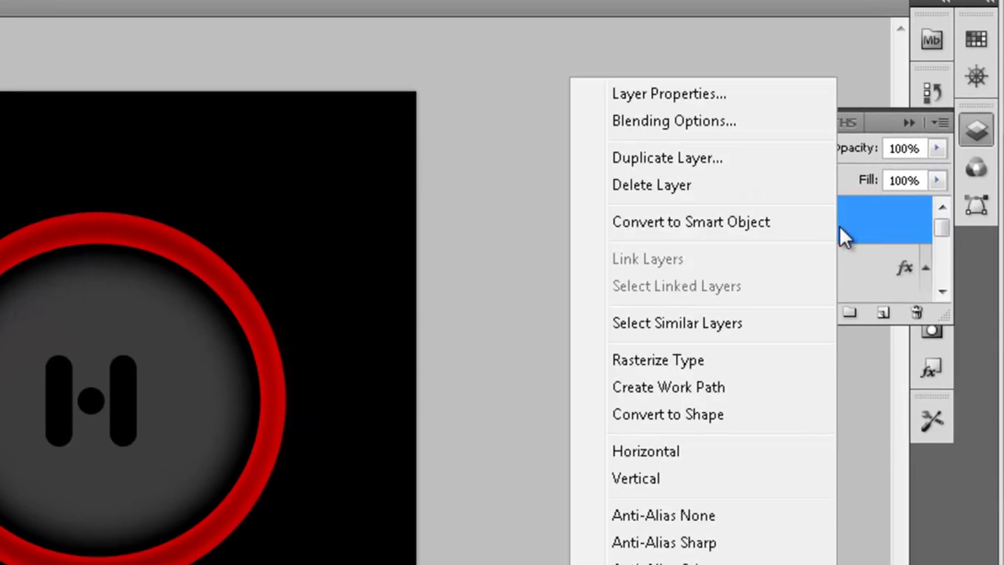
left_click(752, 119)
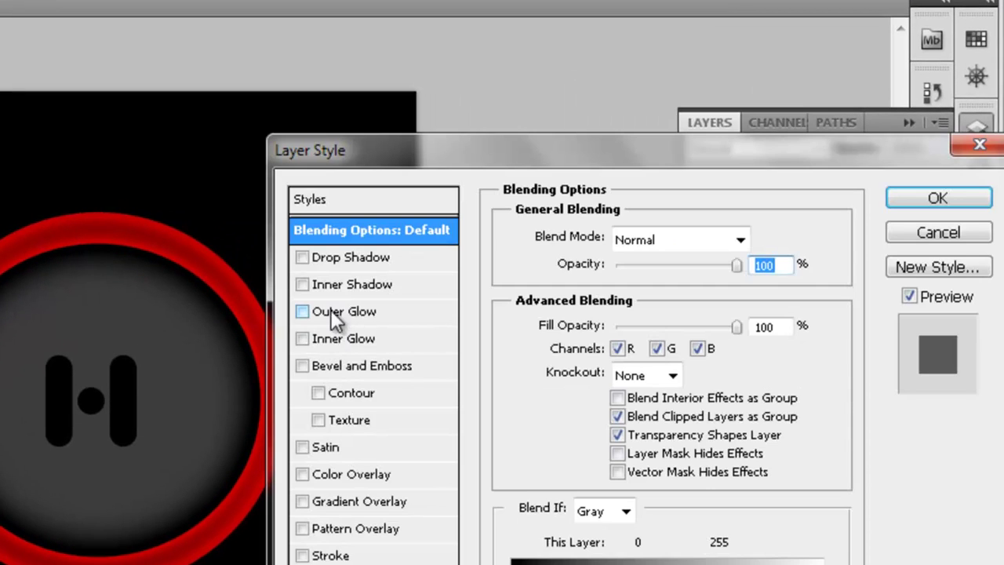
left_click(336, 311)
left_click(562, 320)
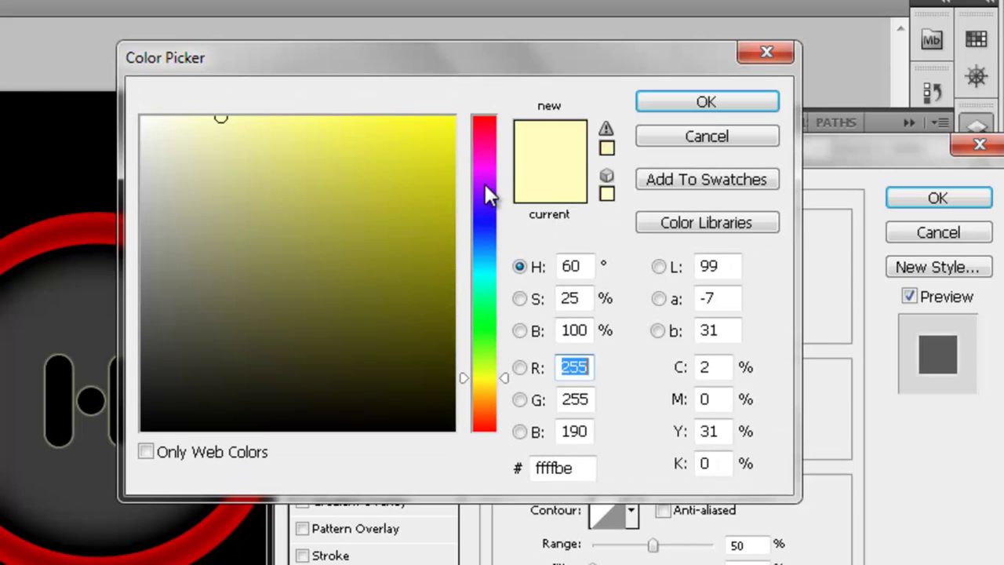
left_click_drag(485, 194, 471, 94)
left_click_drag(384, 126, 564, 27)
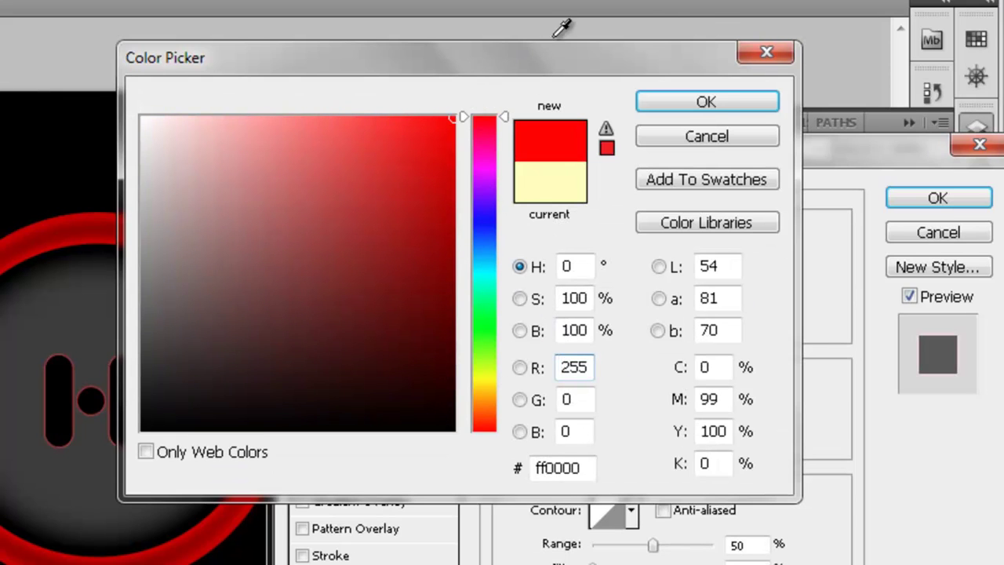
left_click(701, 100)
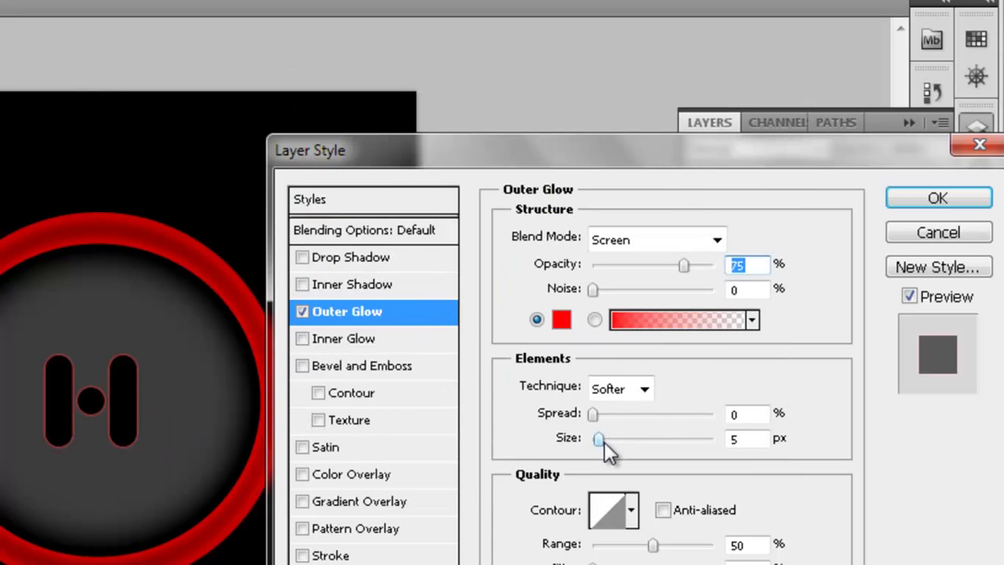
Step: Widen the red outer glow to about 43 px and add 34% noise
left_click_drag(604, 443, 619, 445)
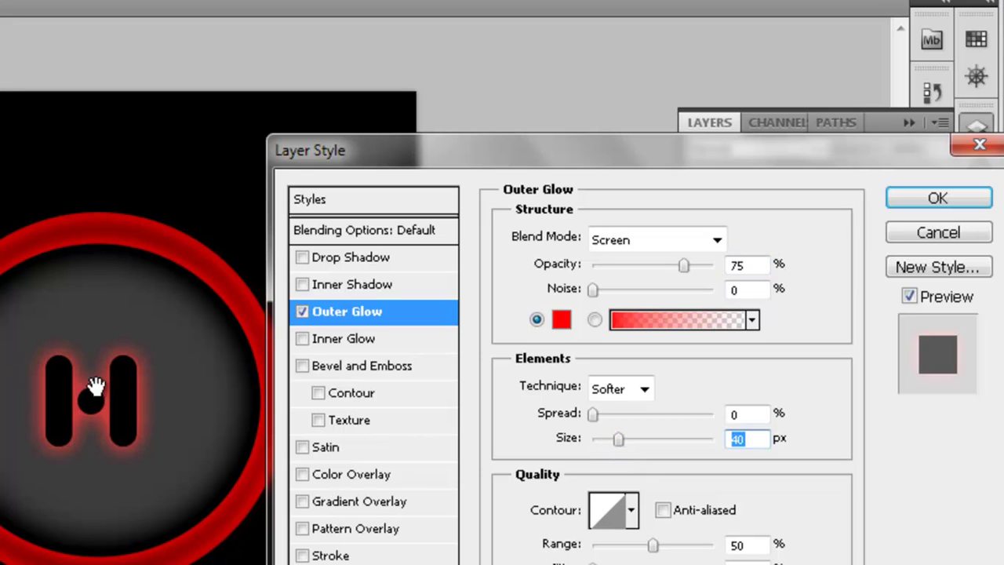
left_click_drag(615, 437, 623, 442)
left_click_drag(594, 288, 634, 301)
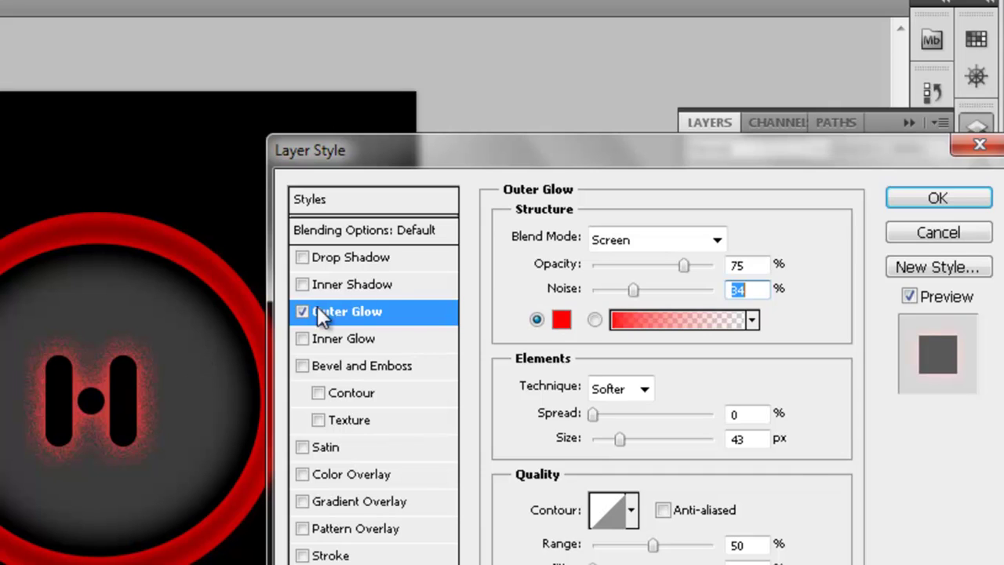
Step: Give the H a red 16 px inner glow, leave bevel off, and apply the style
left_click(354, 339)
left_click(561, 319)
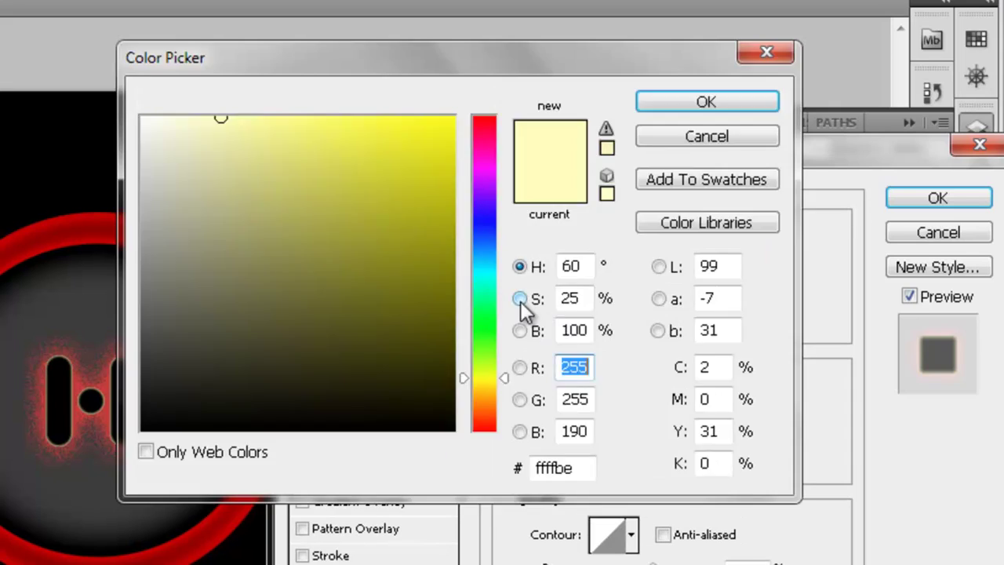
left_click_drag(409, 210, 515, 121)
left_click(463, 117)
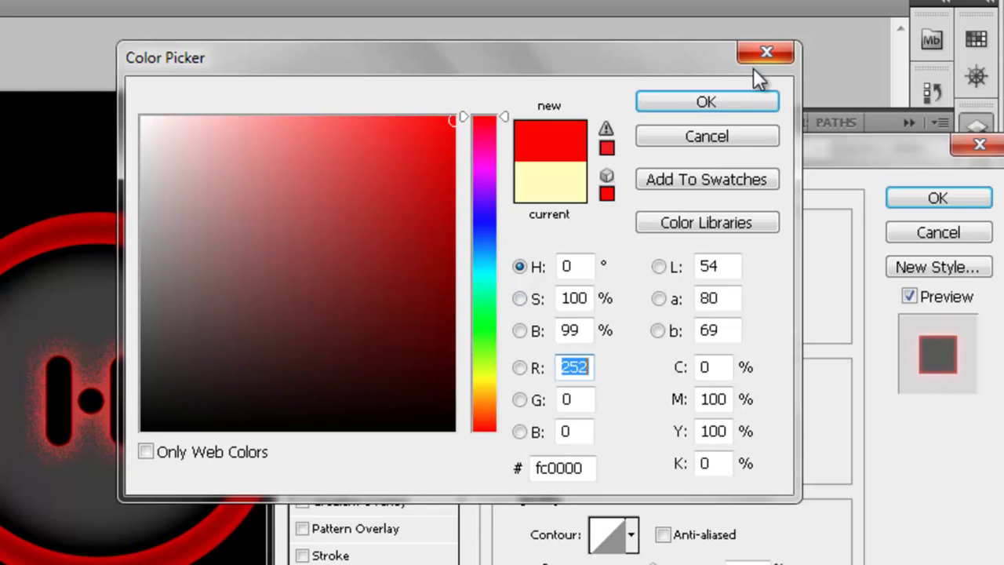
left_click(702, 106)
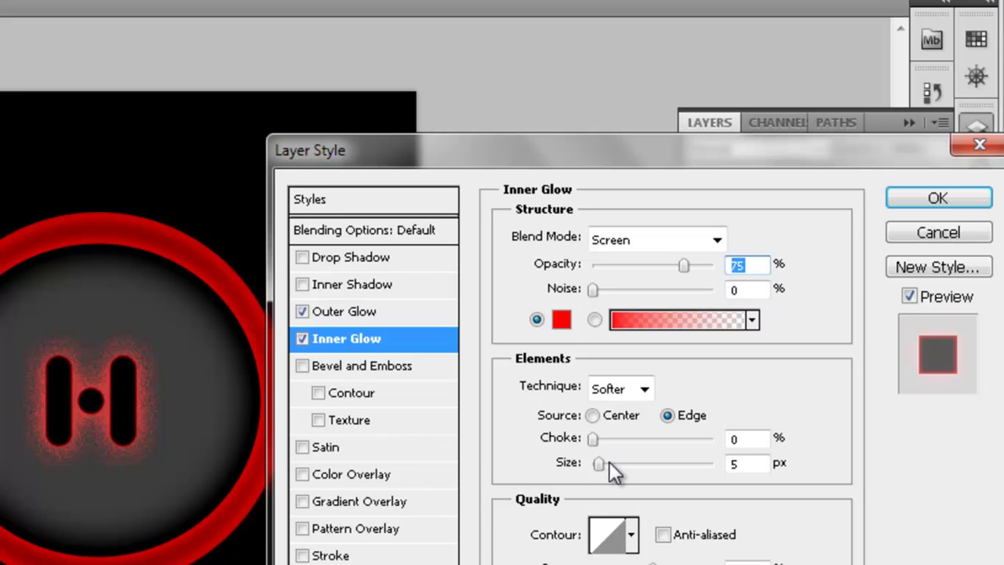
left_click_drag(598, 464, 609, 464)
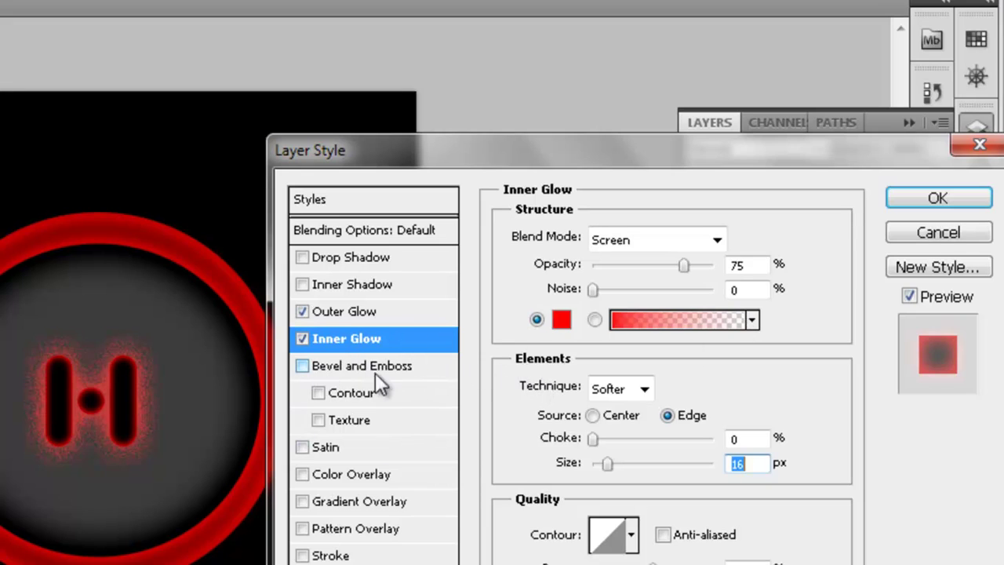
left_click(302, 366)
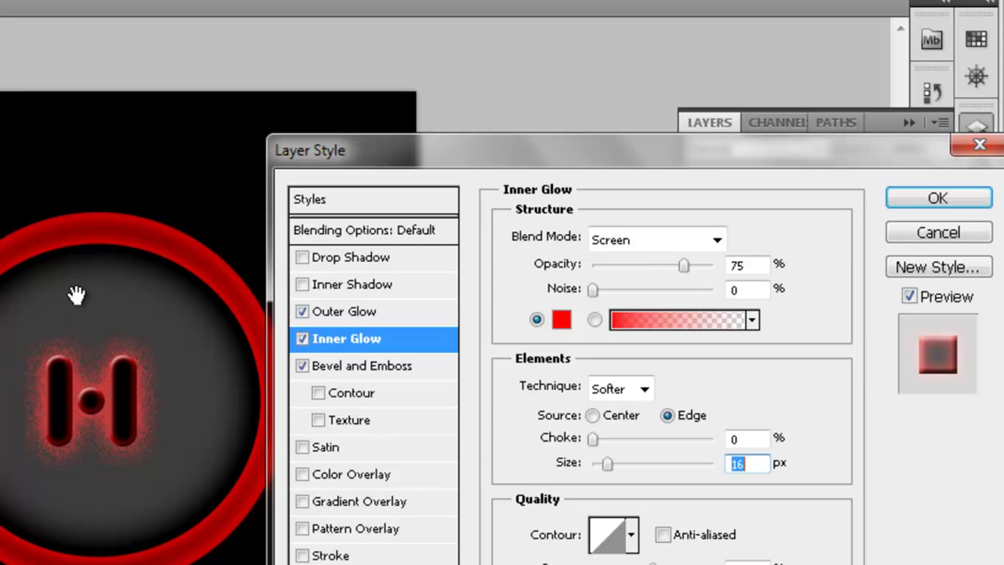
left_click(302, 366)
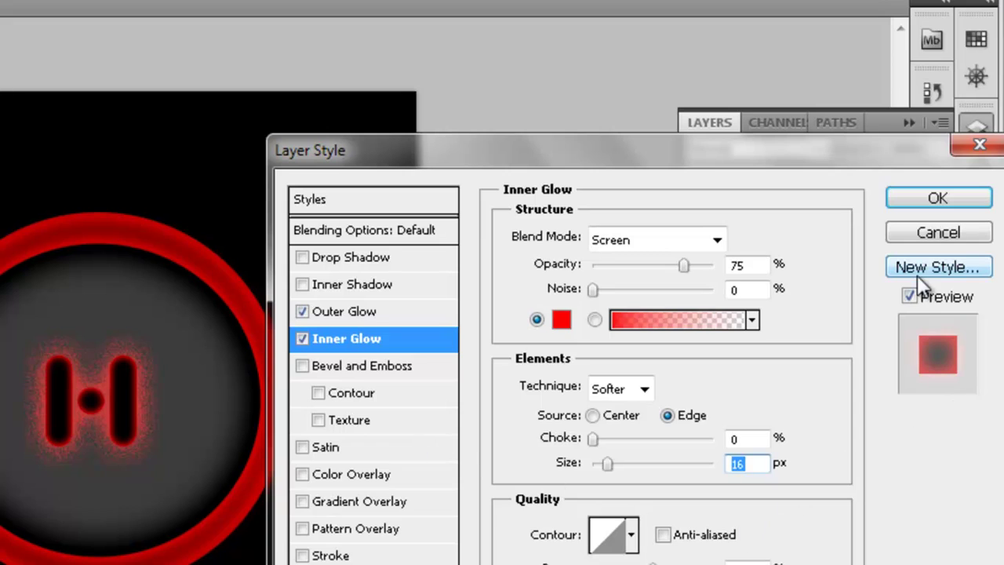
left_click(974, 200)
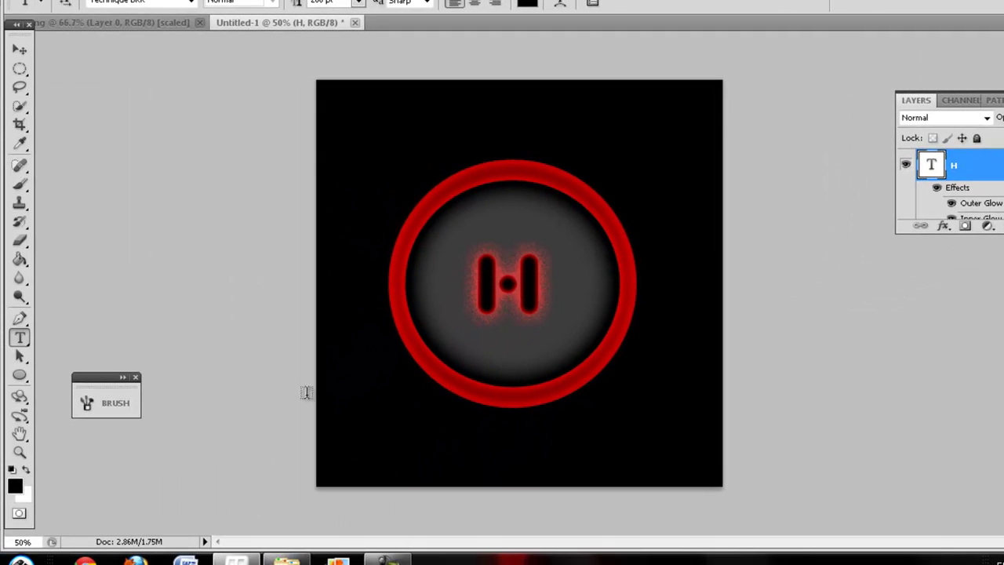
Step: Add a new empty layer above the H and choose the Elliptical Marquee tool
left_click(68, 22)
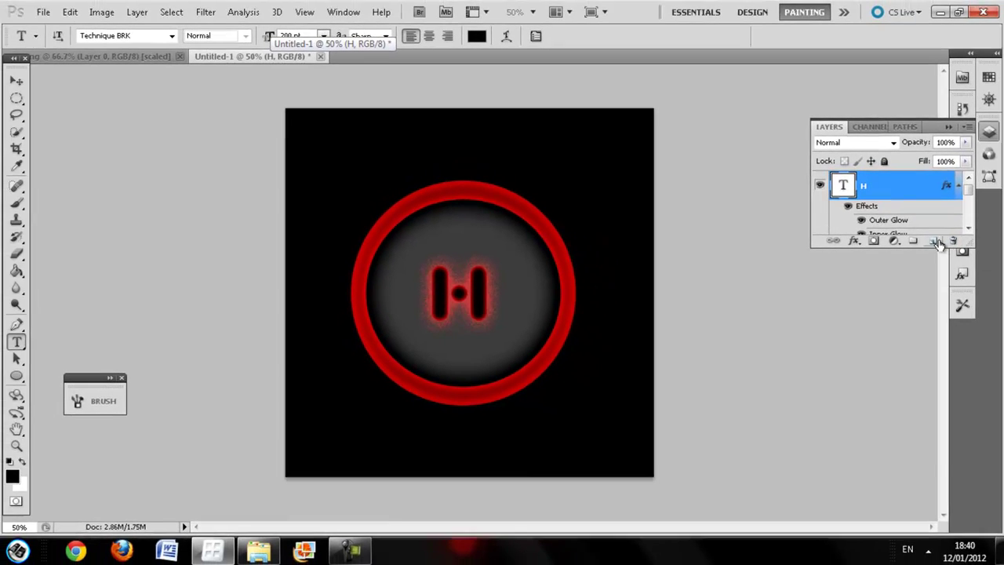
left_click(931, 241)
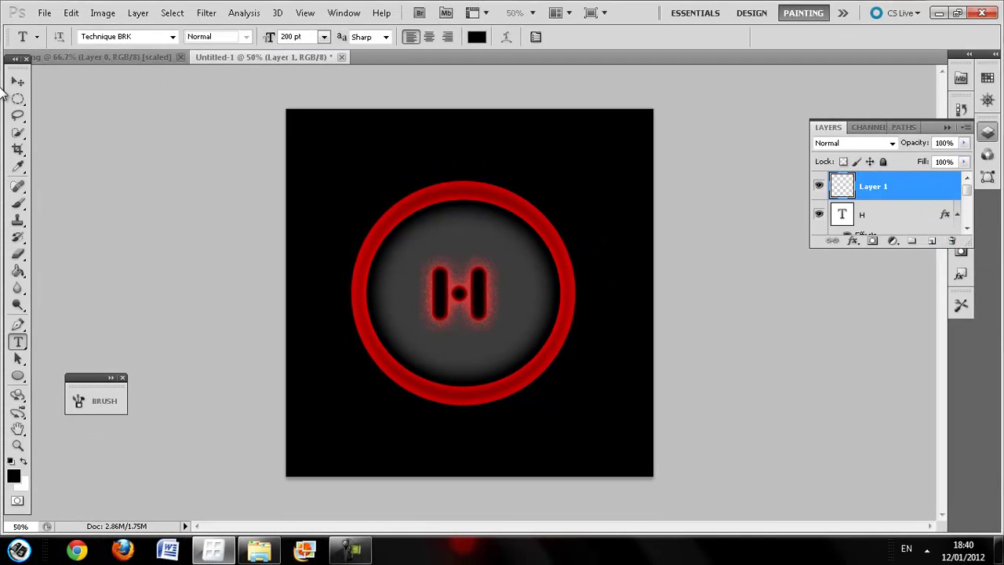
left_click(15, 101)
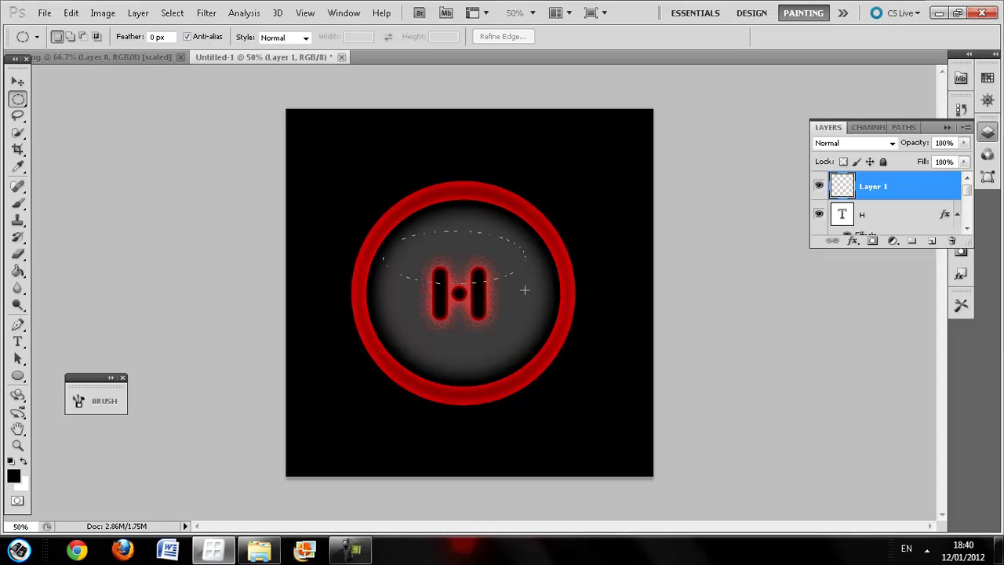
right_click(18, 99)
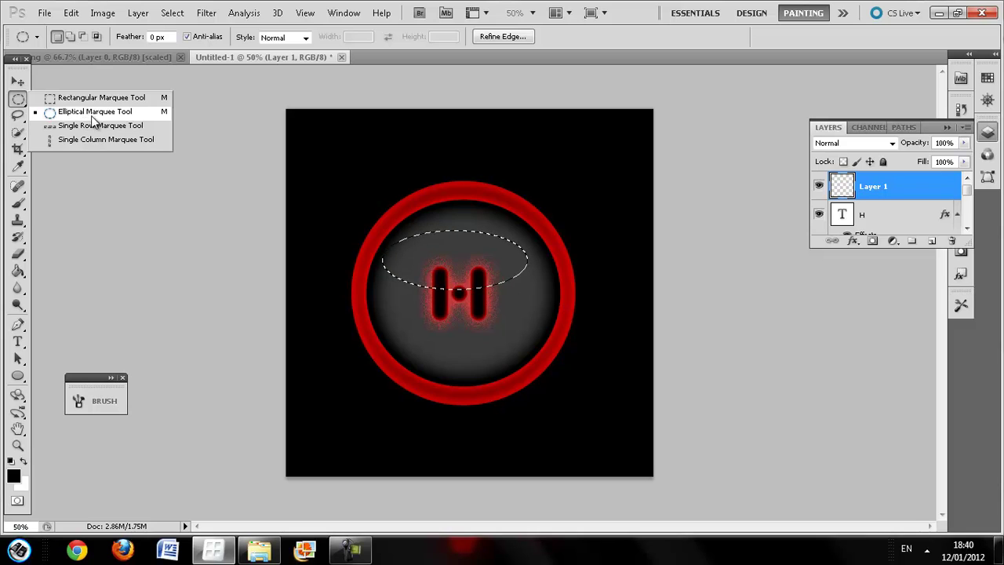
left_click(932, 194)
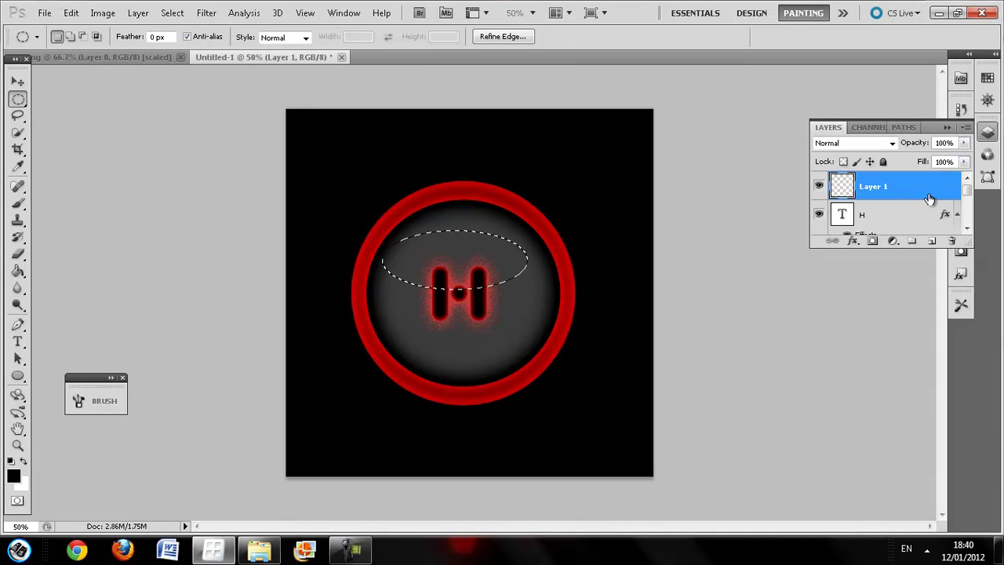
Step: Fill the ellipse over the button's top with a white-to-transparent gradient
left_click(18, 270)
right_click(19, 270)
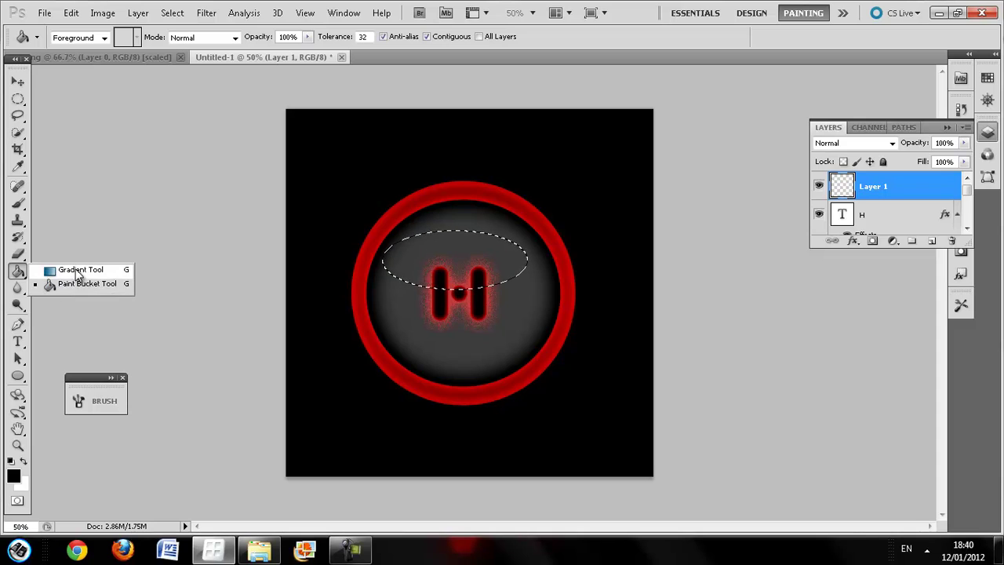
left_click(79, 270)
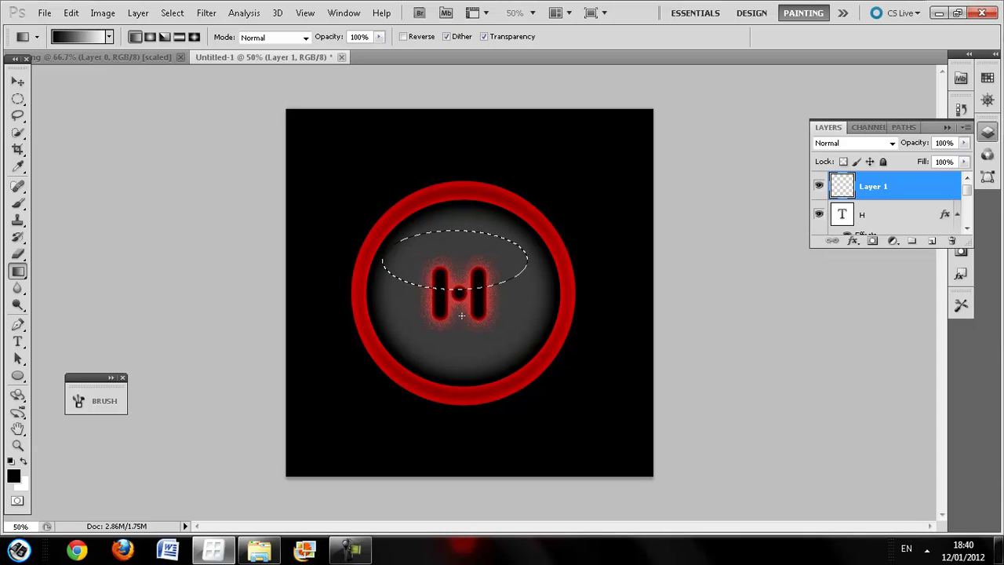
left_click_drag(454, 219, 458, 317)
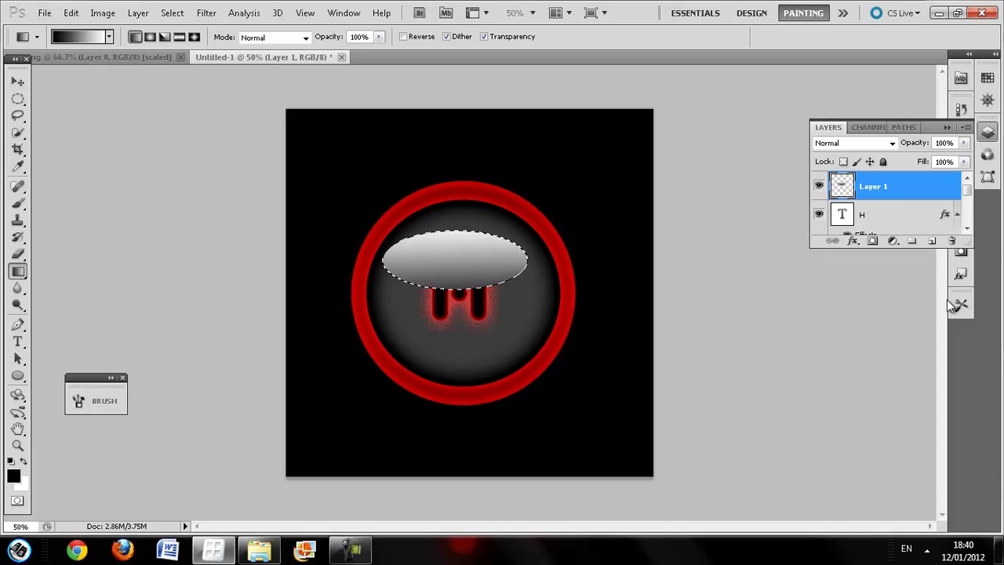
Step: Rotate, shift up-left and narrow the gloss ellipse, then compare with the reference
key("ctrl+t")
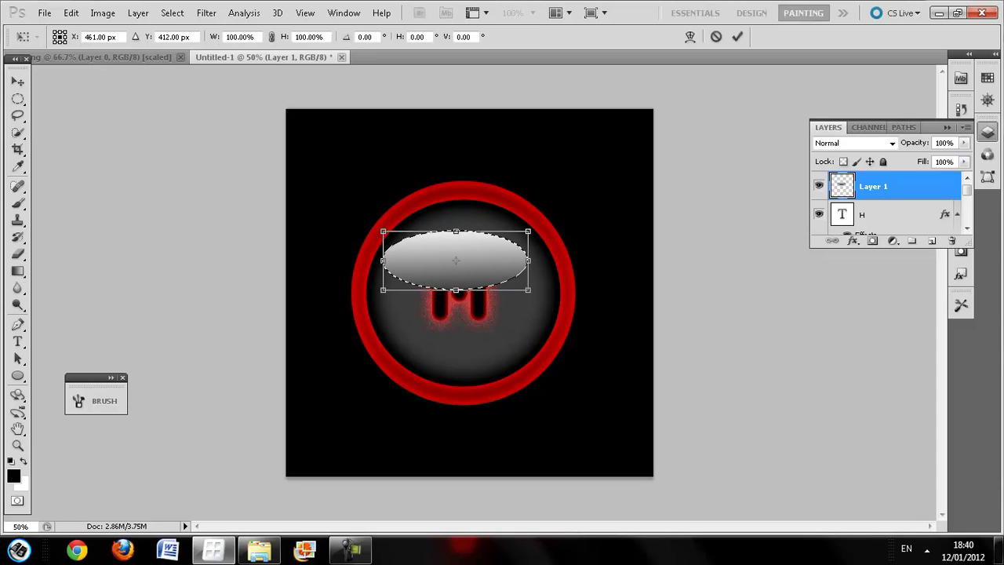
mouse_move(540, 253)
left_mouse_down()
mouse_move(401, 330)
mouse_move(501, 183)
left_mouse_up()
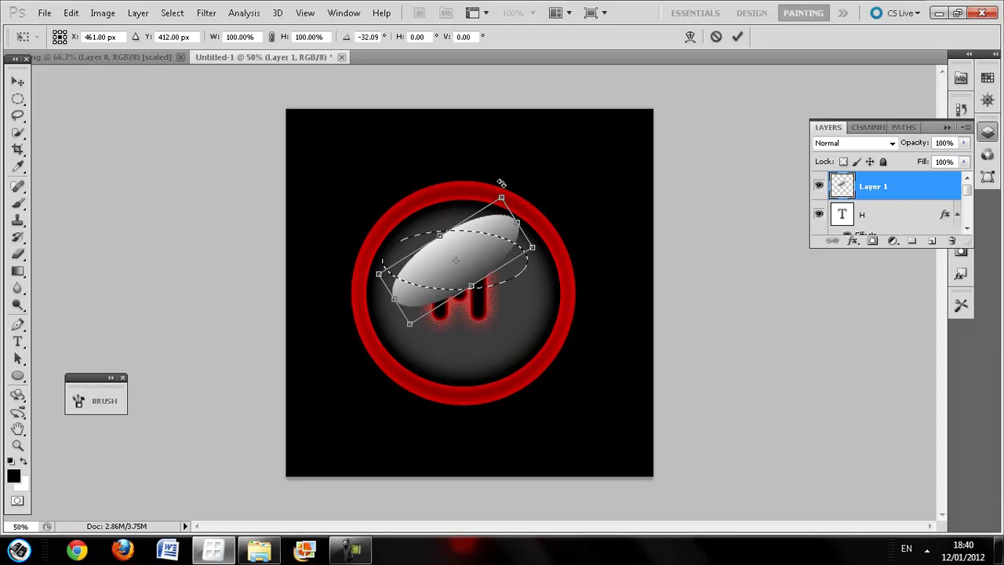
left_click_drag(448, 287, 421, 278)
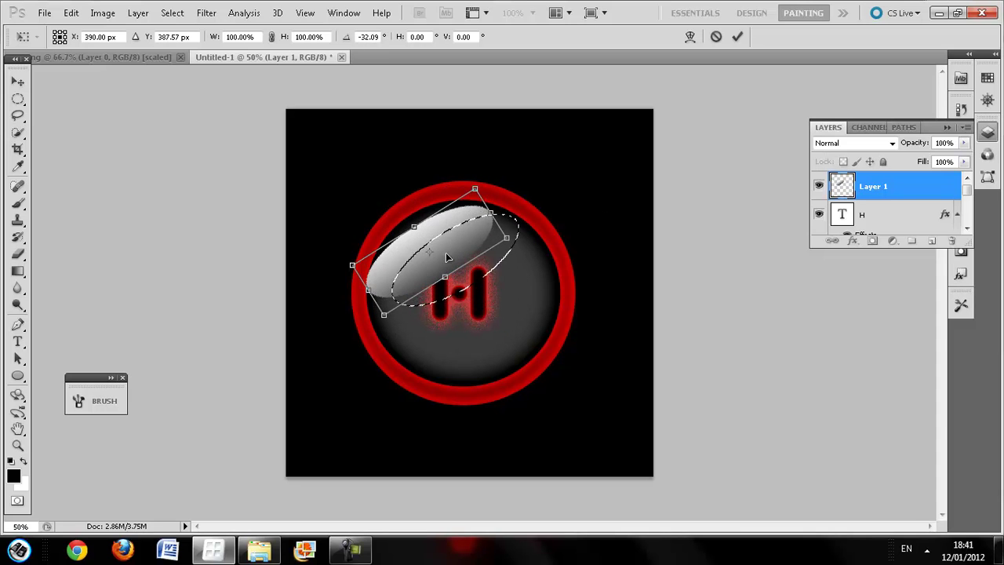
left_click_drag(383, 314, 401, 314)
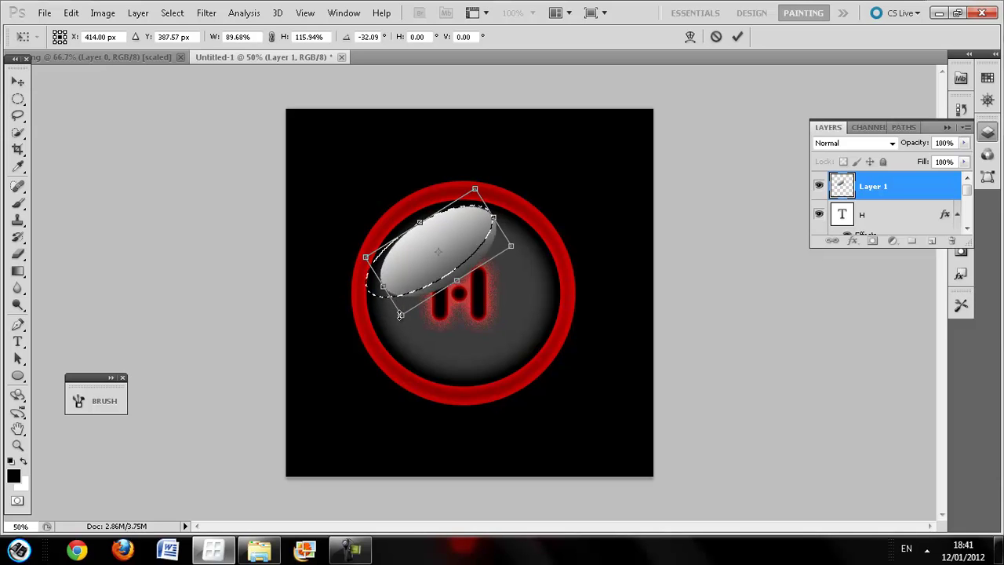
left_click(95, 57)
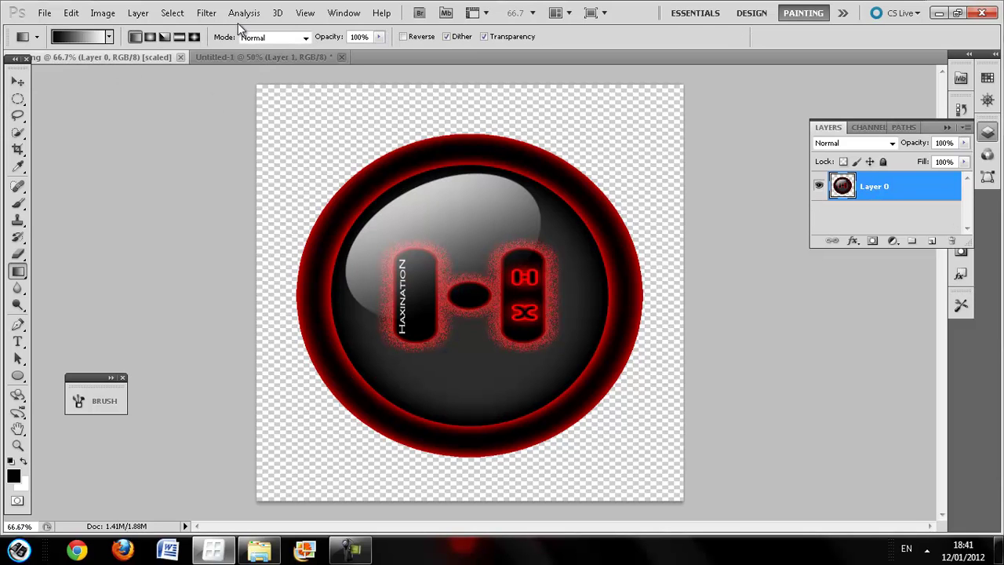
left_click(218, 58)
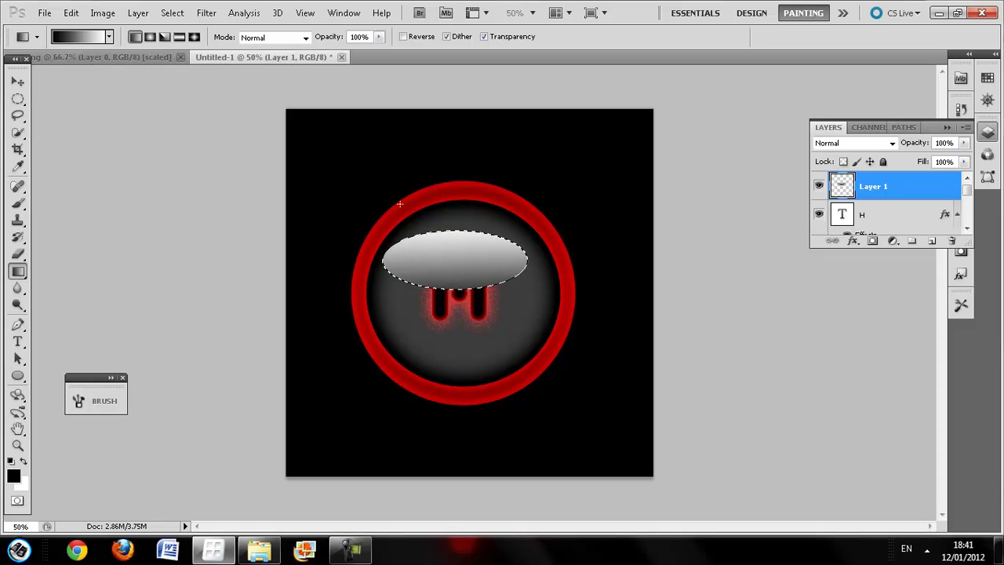
Step: Re-transform the gloss ellipse to lie diagonally at about 46° over the upper-left and commit
key("ctrl+t")
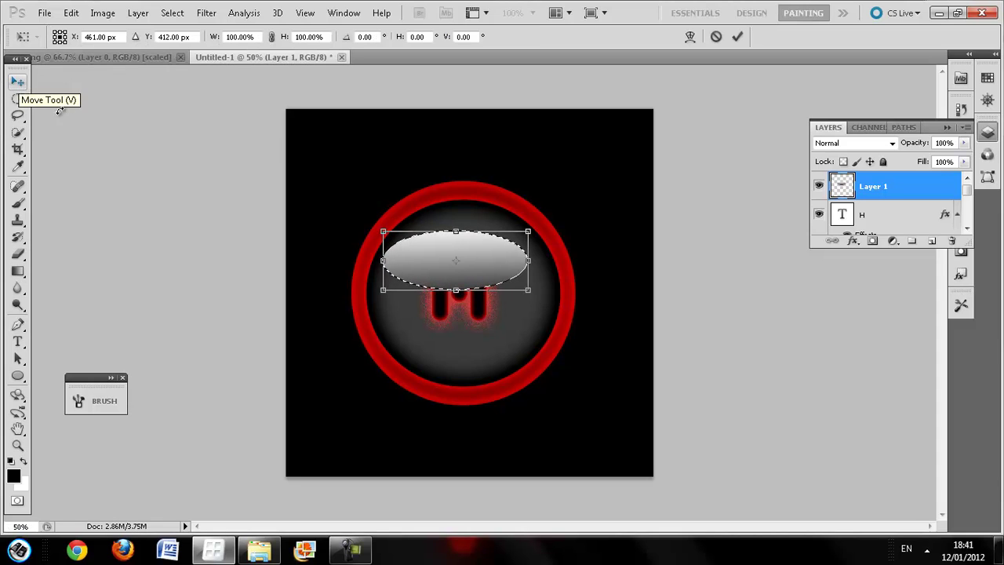
mouse_move(481, 217)
left_mouse_down()
mouse_move(473, 195)
mouse_move(427, 224)
left_mouse_up()
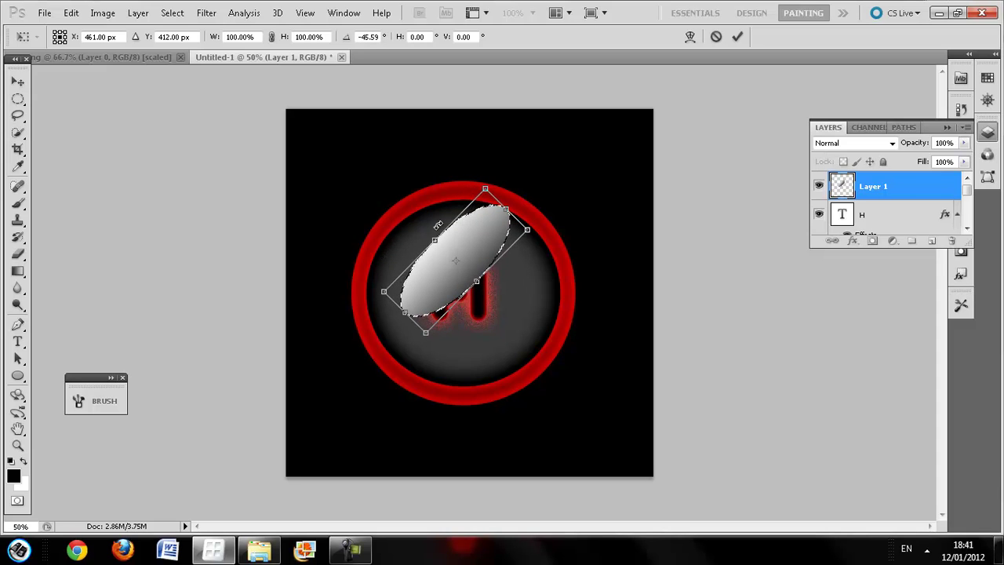
left_click_drag(464, 259, 430, 246)
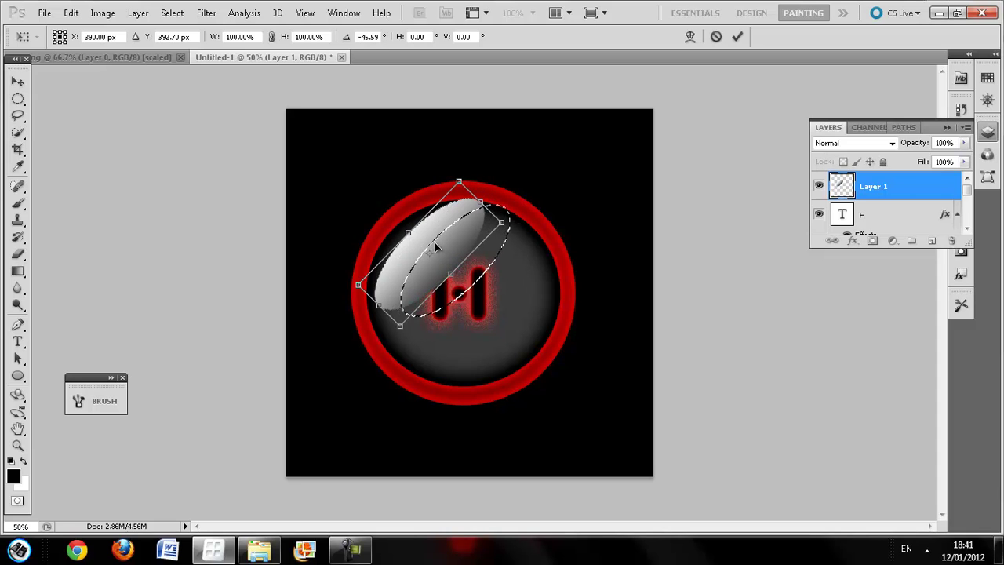
left_click_drag(393, 320, 401, 320)
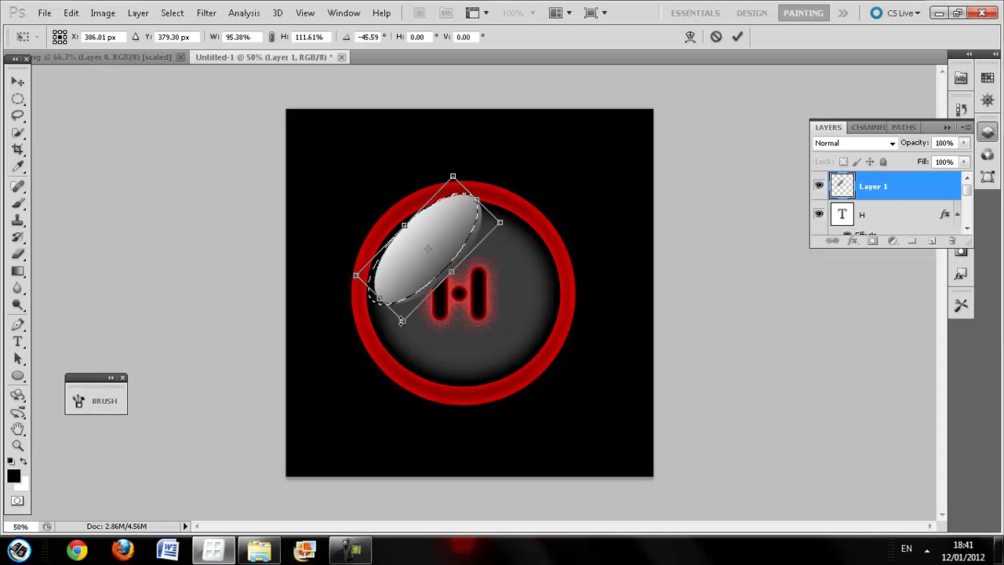
left_click_drag(452, 177, 444, 188)
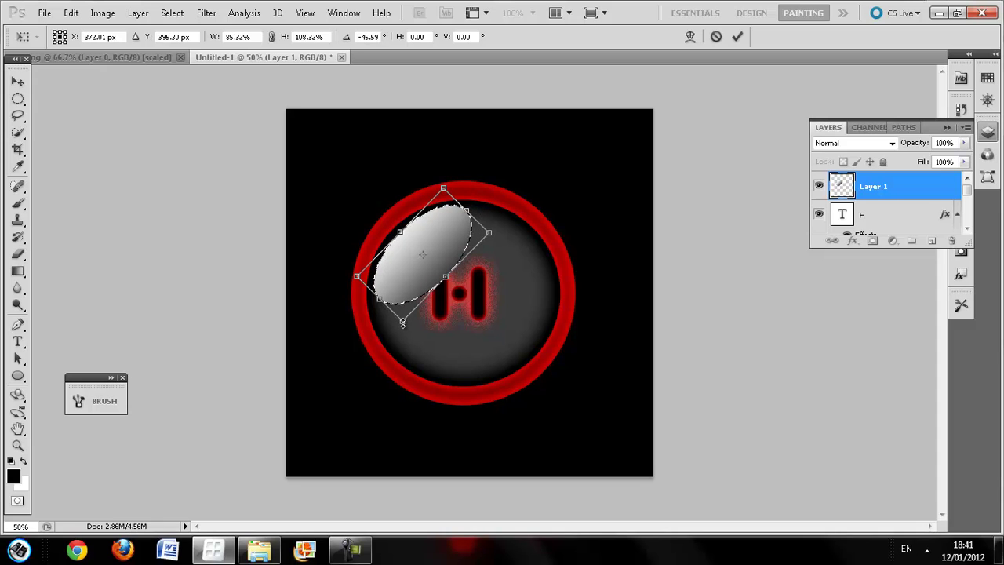
left_click_drag(402, 322, 412, 330)
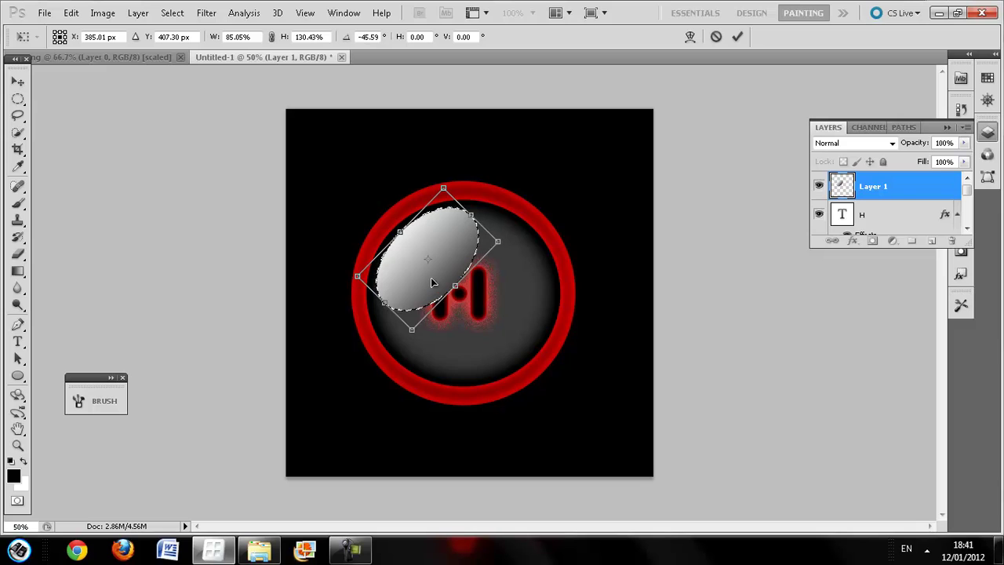
left_click(736, 41)
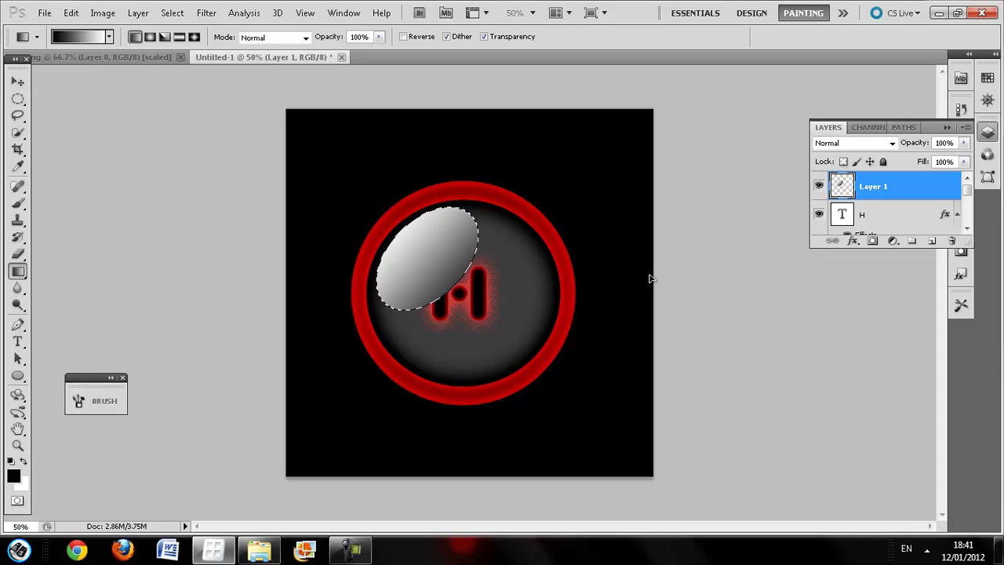
Step: Deselect and move the gloss layer beneath the H in the layer stack
key("ctrl+d")
left_click_drag(883, 189, 889, 227)
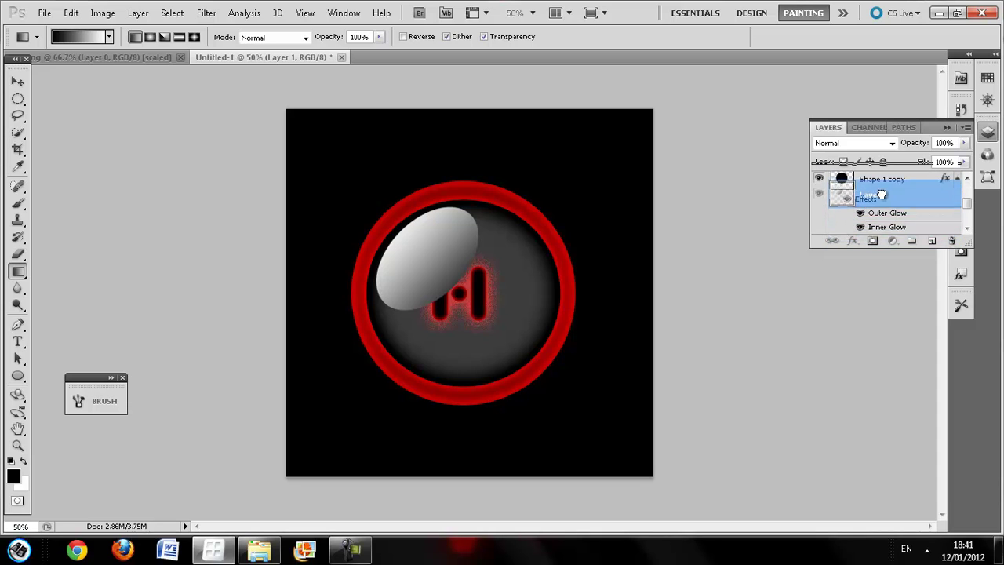
left_click_drag(889, 227, 902, 197)
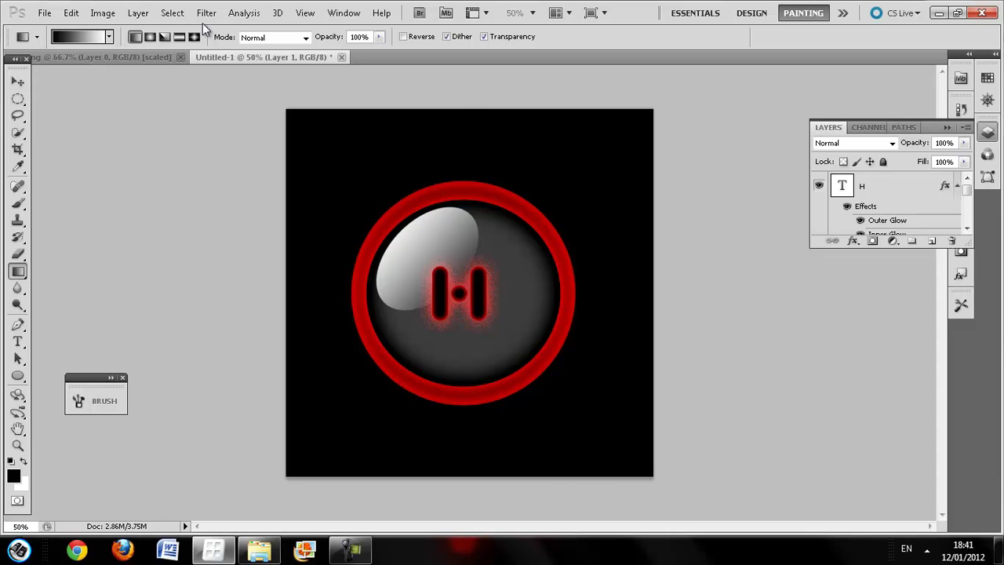
Step: Compare the working button with the finished reference, ending on the reference image
left_click(110, 54)
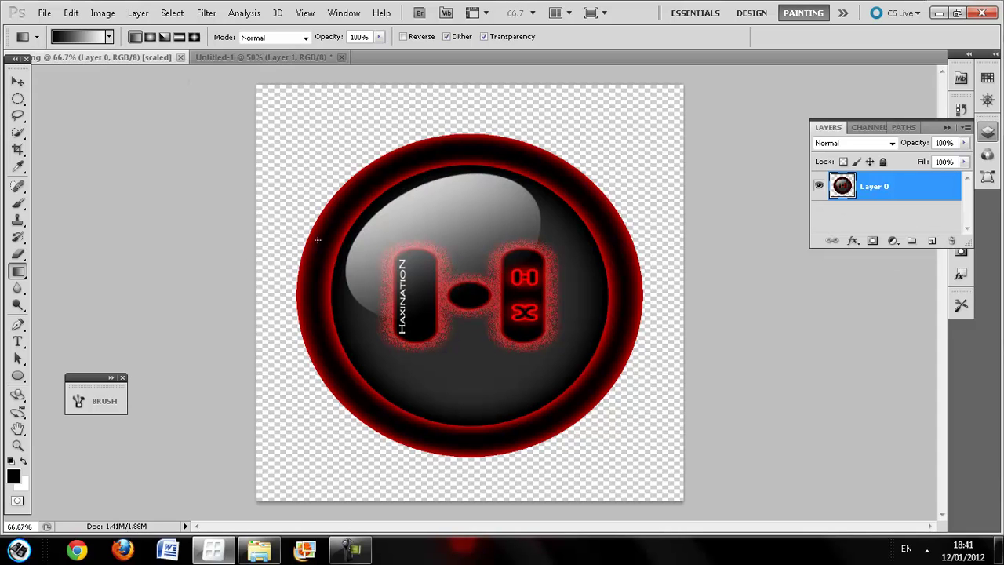
left_click(265, 57)
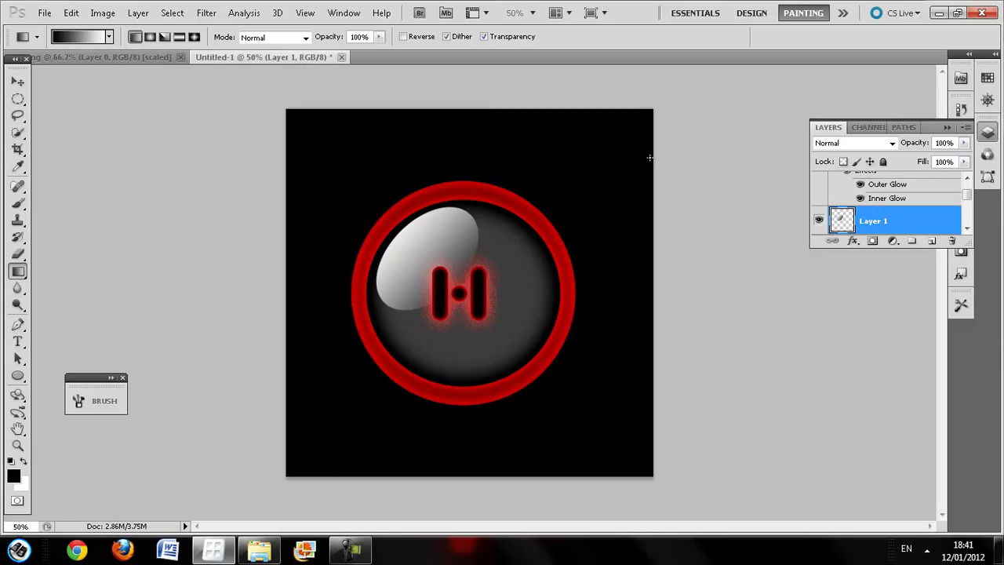
scroll(964, 196, "up", 3)
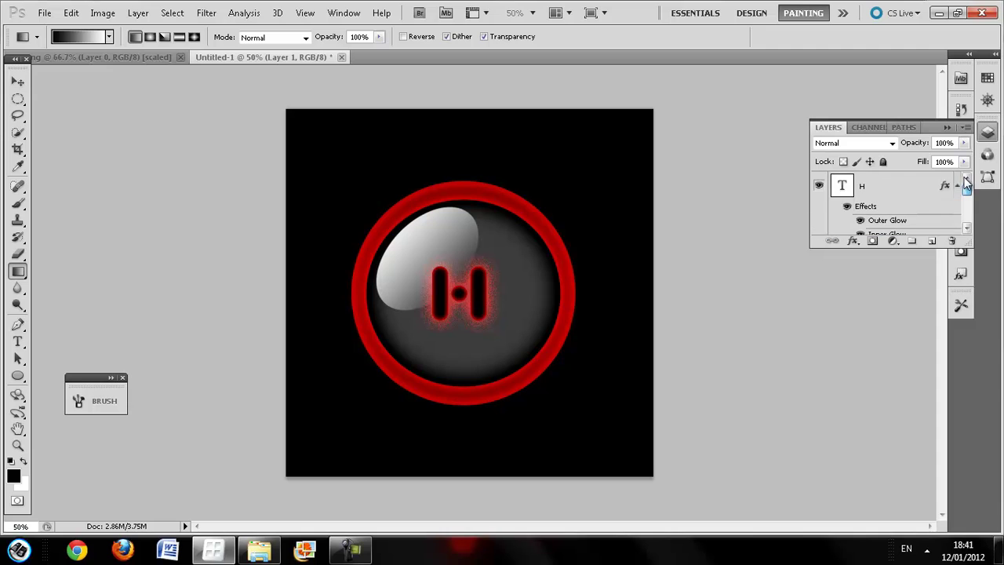
left_click(124, 53)
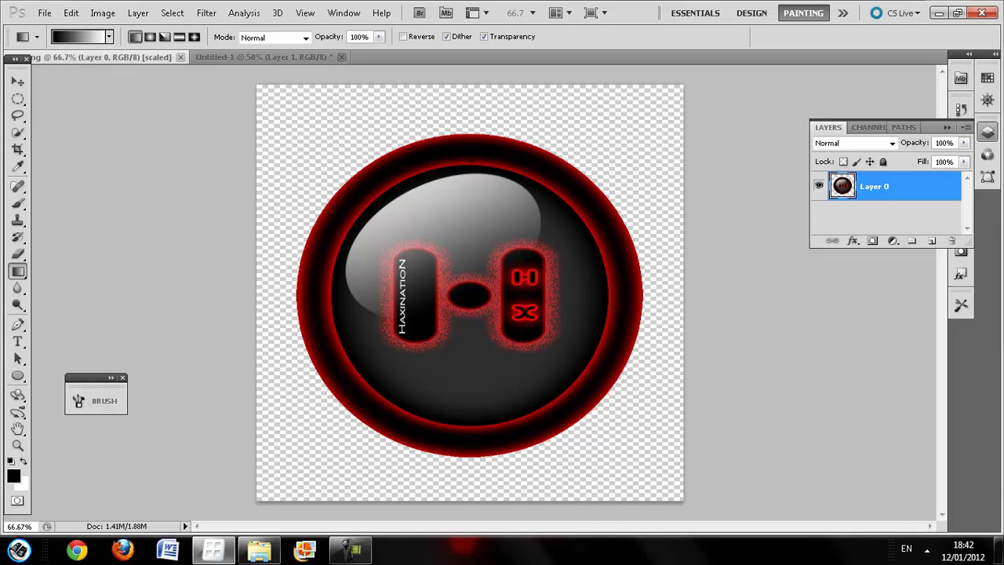
Step: Add a new layer above the H and draw a text box over it
left_click(294, 58)
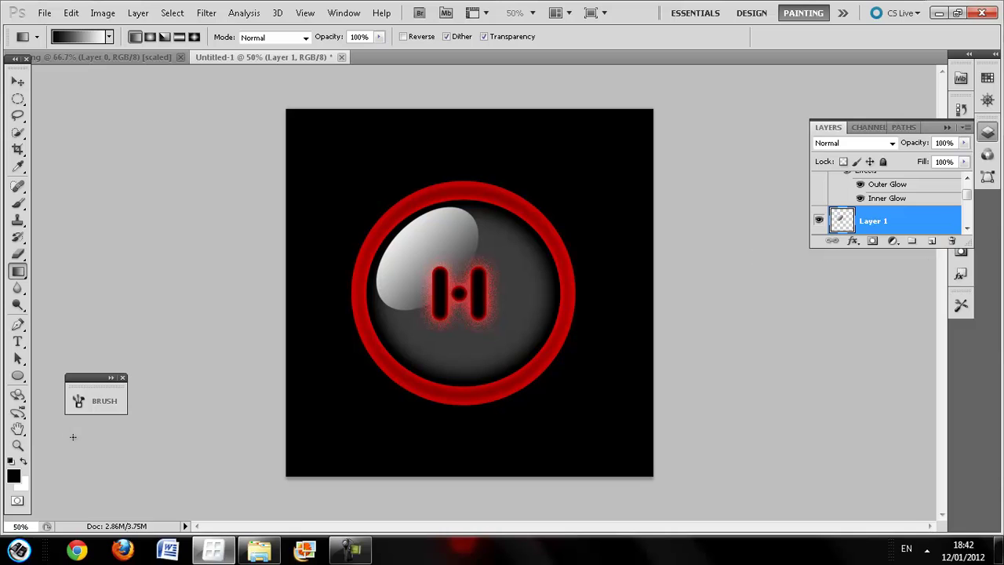
scroll(964, 196, "up", 2)
left_click(899, 185)
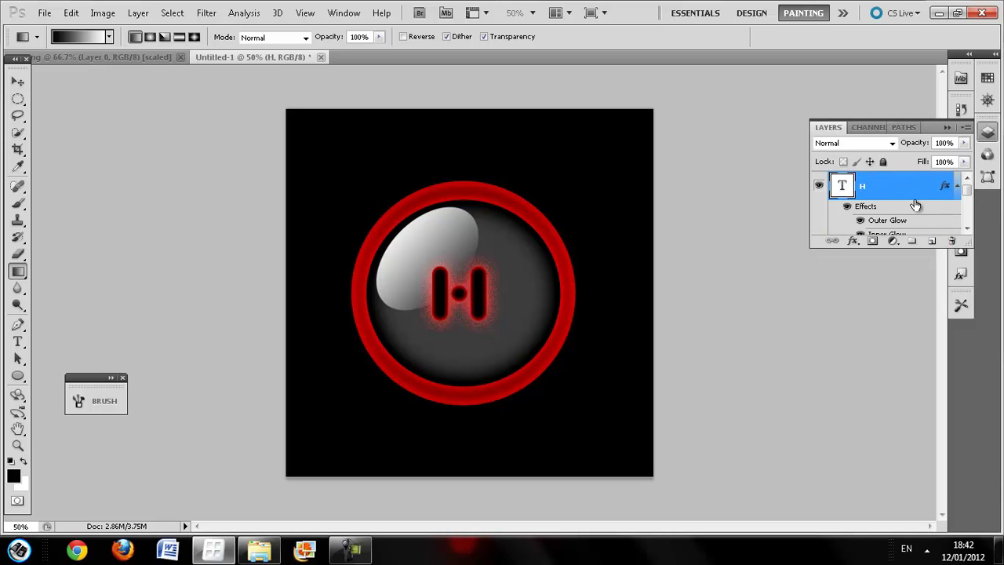
left_click(929, 242)
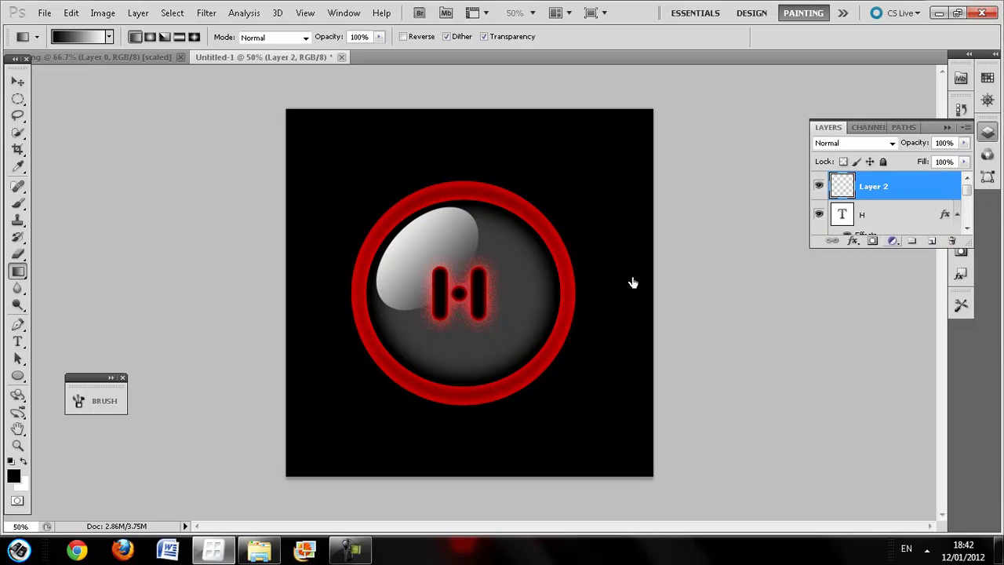
left_click(17, 341)
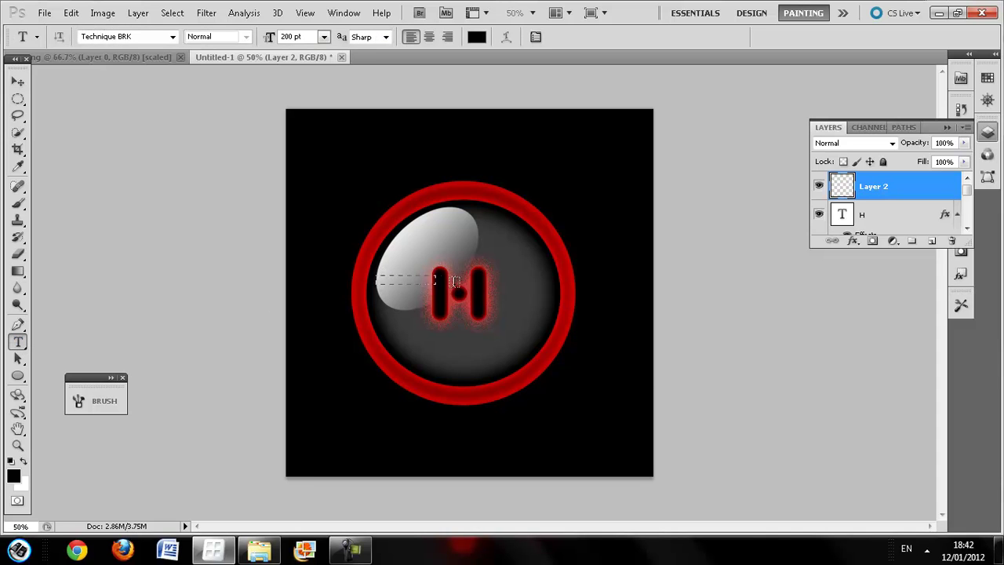
left_click(672, 122)
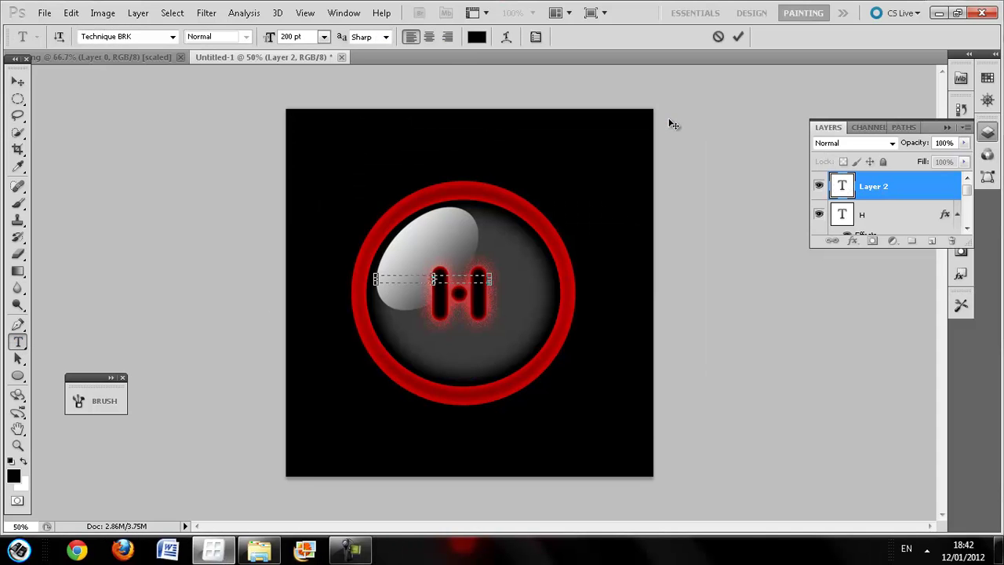
left_click_drag(491, 282, 508, 294)
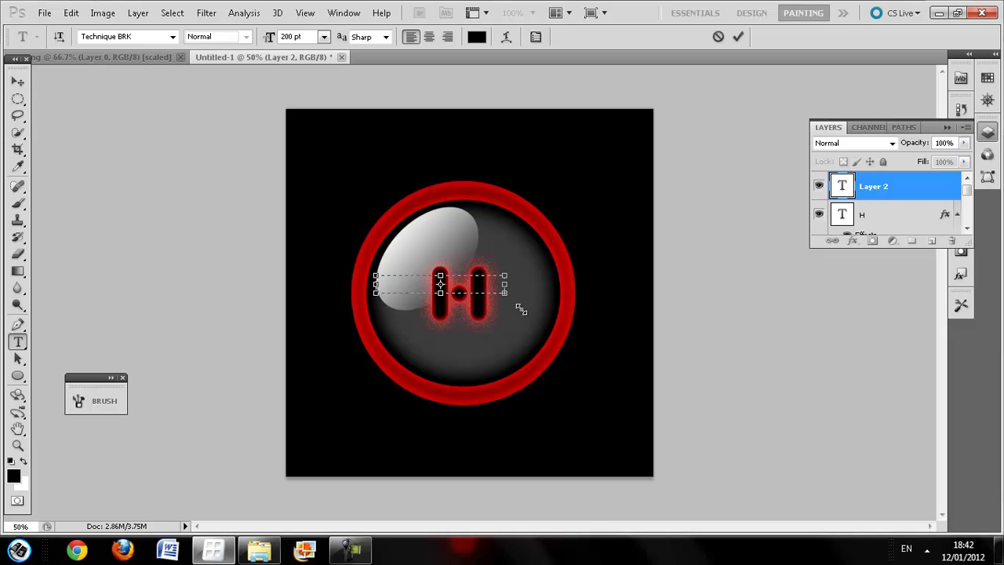
left_click_drag(499, 298, 614, 393)
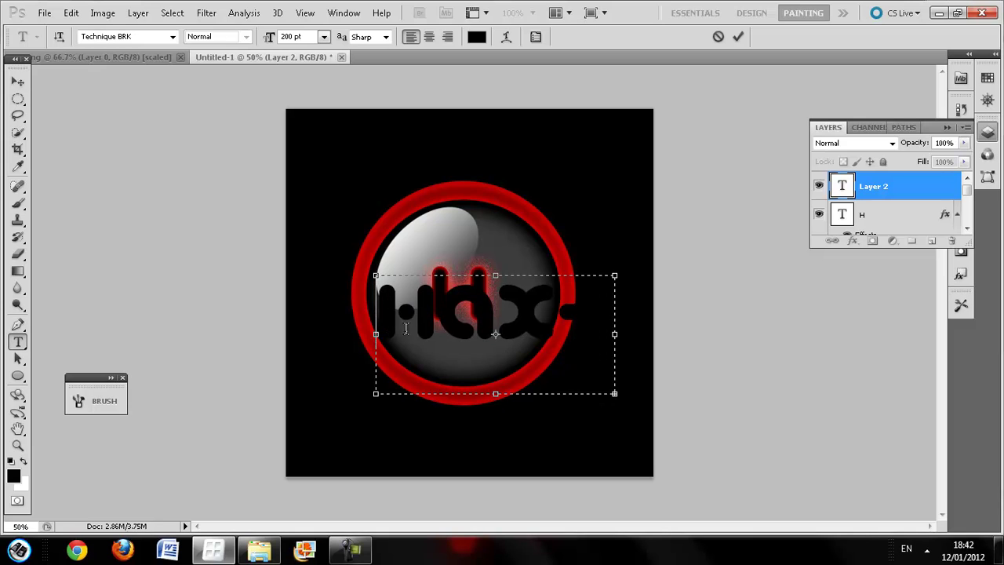
Step: Set the whole label text to 14 pt
key("ctrl+a")
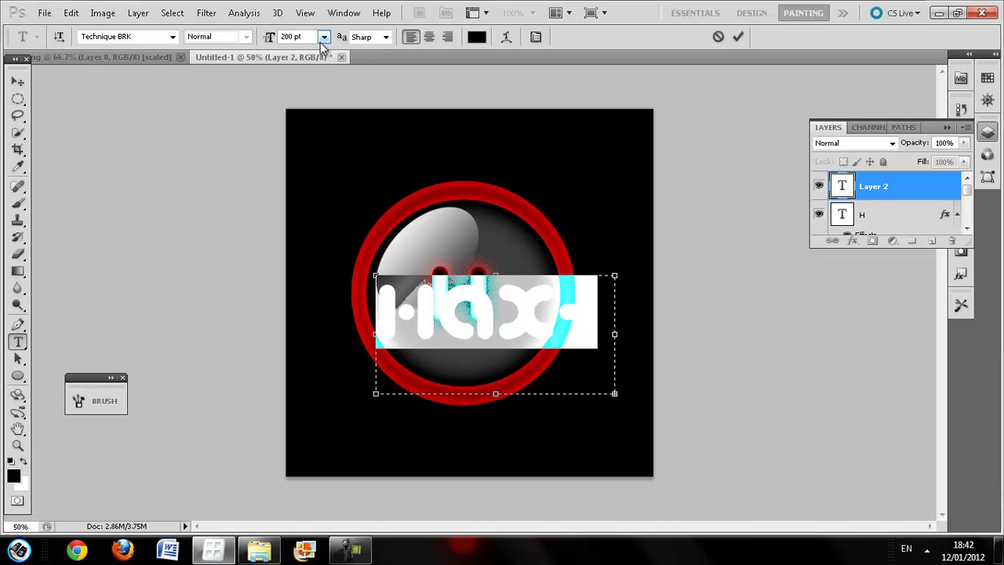
left_click(323, 37)
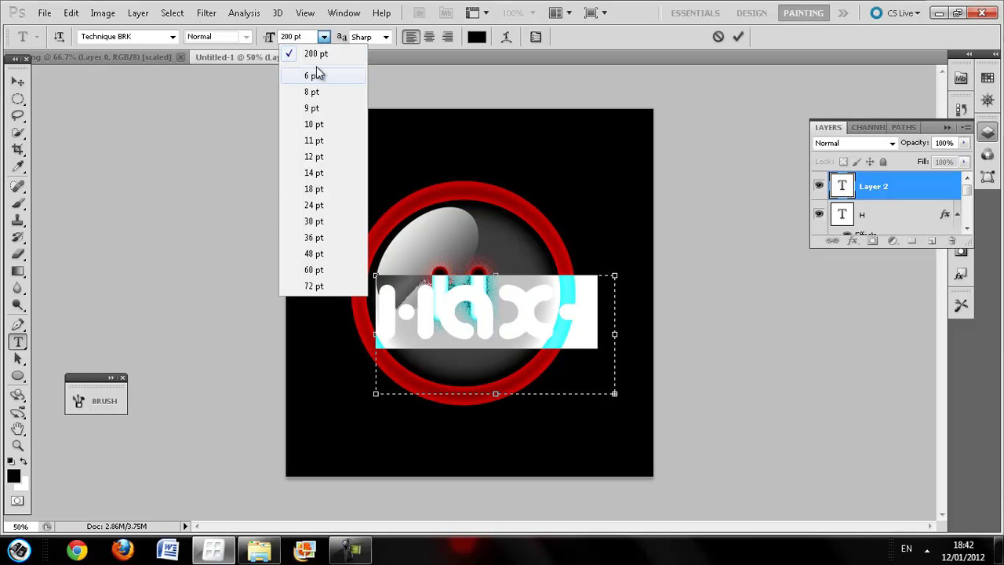
left_click(317, 242)
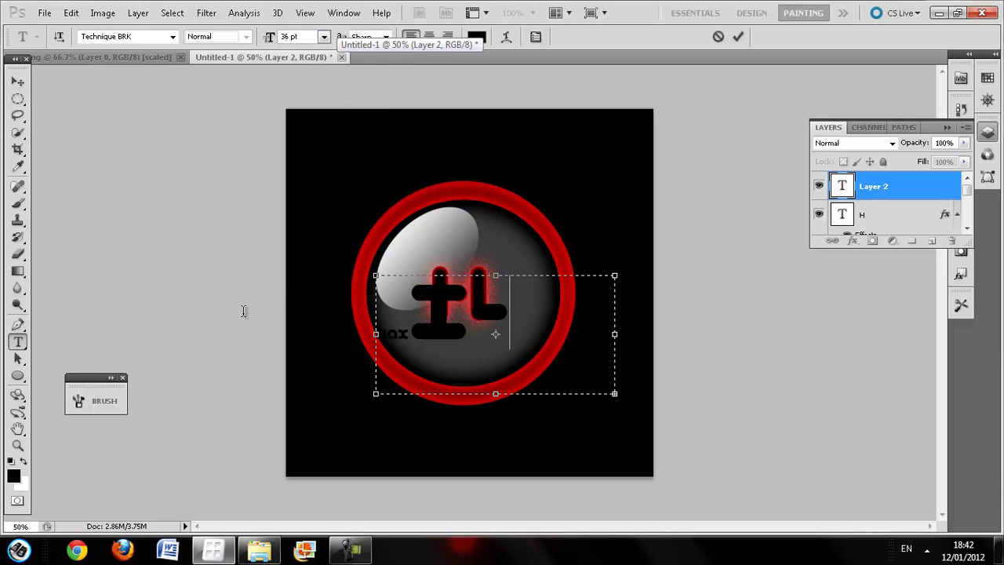
key("ctrl+a")
left_click(323, 37)
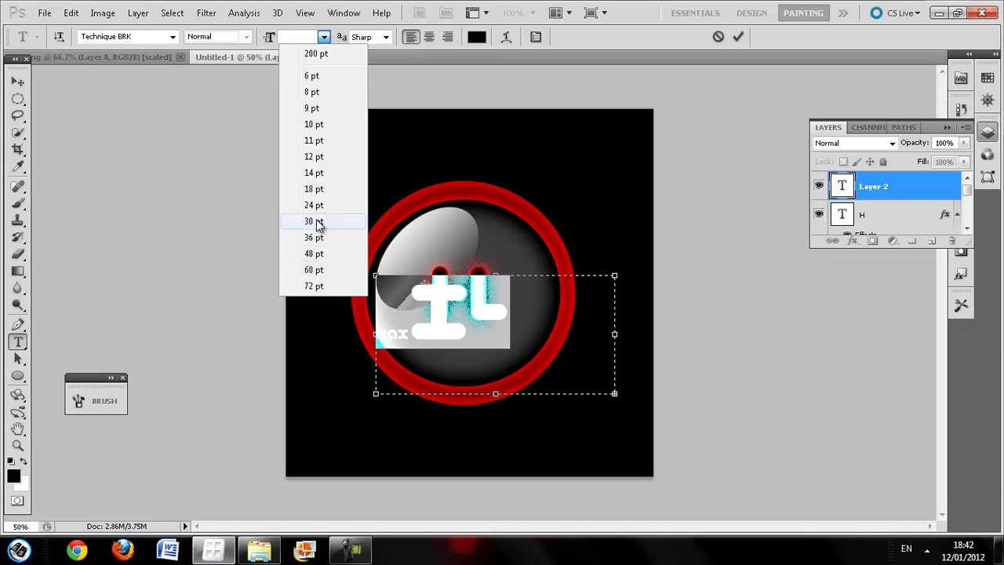
left_click(318, 172)
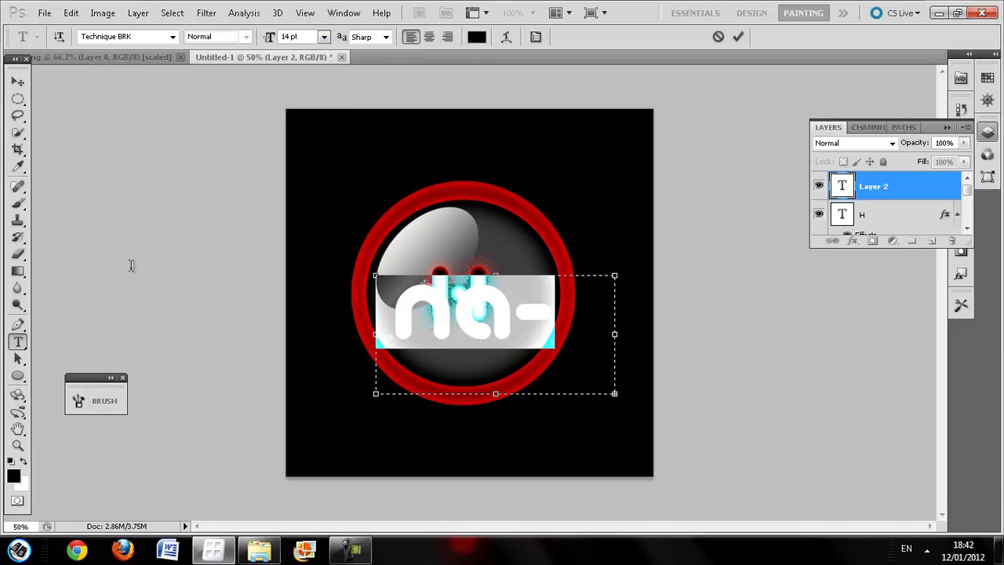
left_click(323, 37)
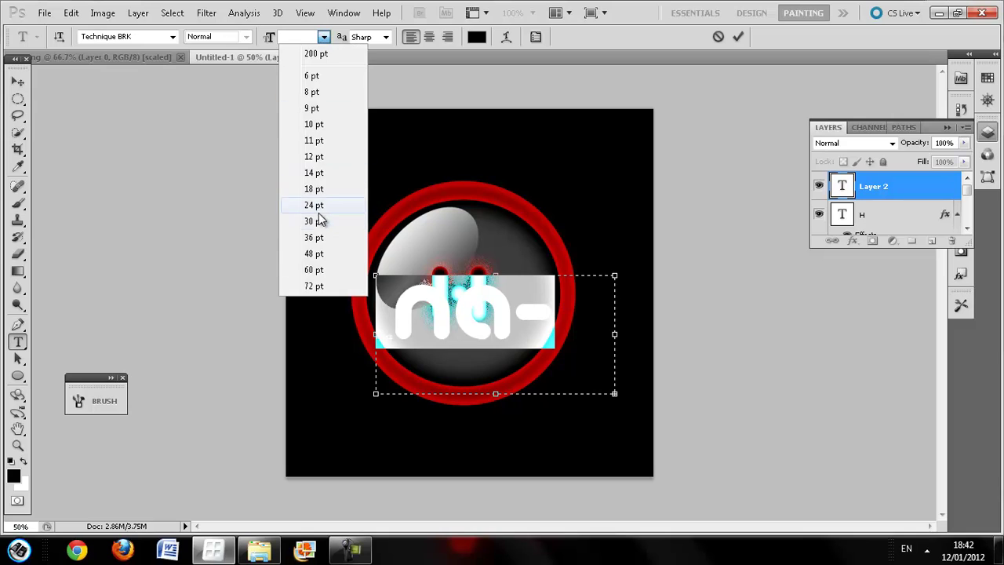
left_click(334, 188)
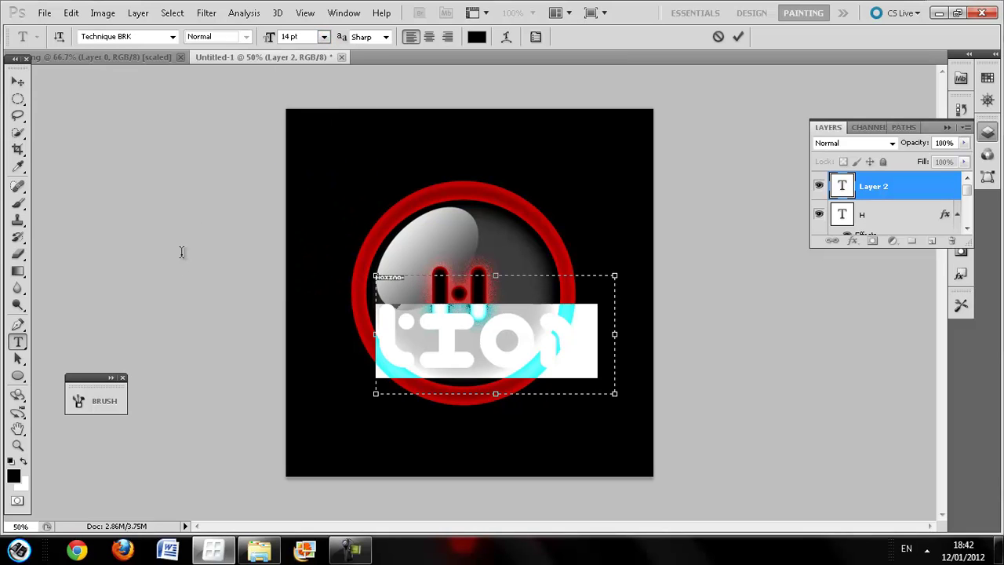
left_click(323, 37)
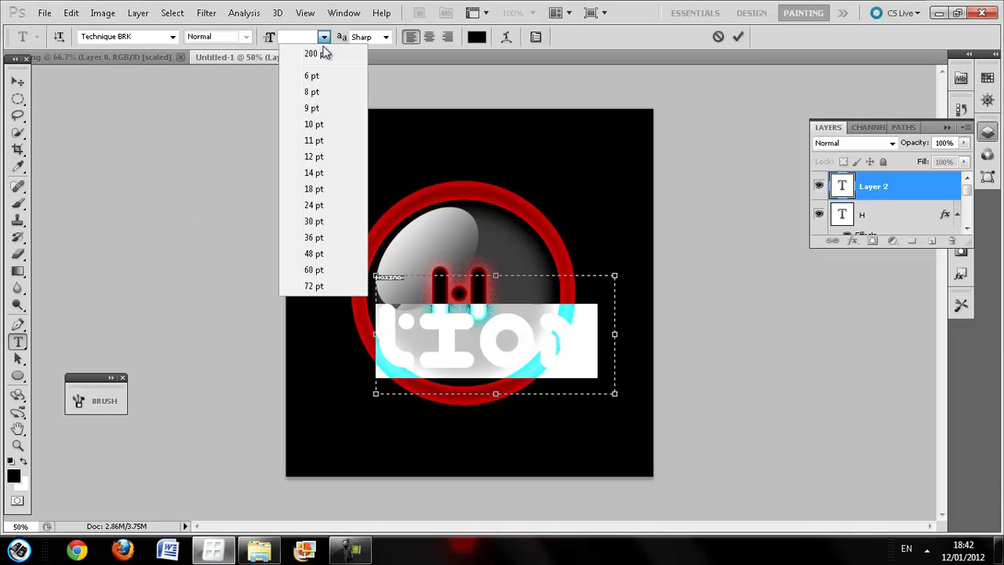
left_click(334, 171)
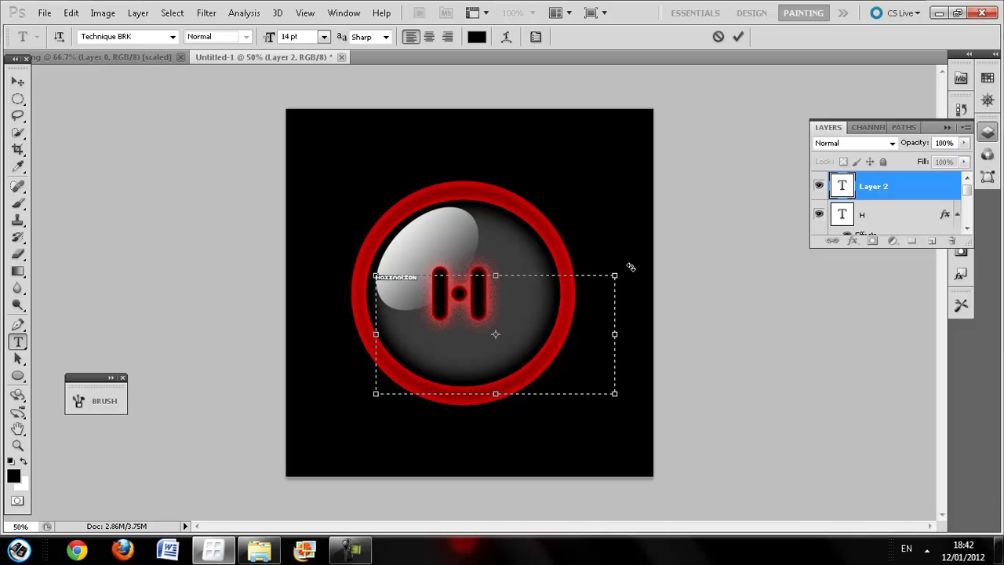
Step: Rotate the label vertical, move it onto the H, and colour it white
left_click_drag(632, 267, 421, 179)
mouse_move(596, 346)
left_mouse_down()
mouse_move(619, 199)
mouse_move(610, 211)
left_mouse_up()
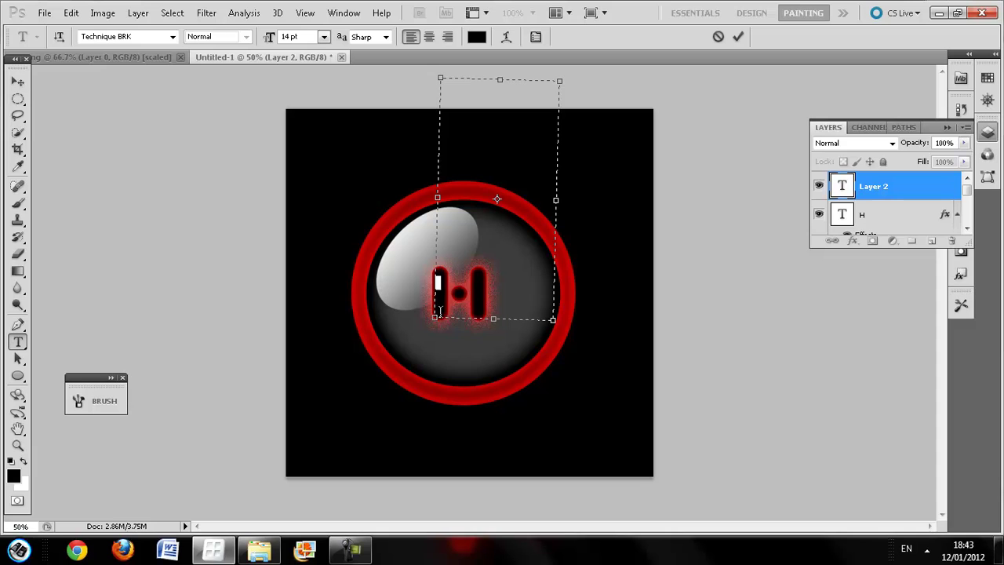
left_click(476, 37)
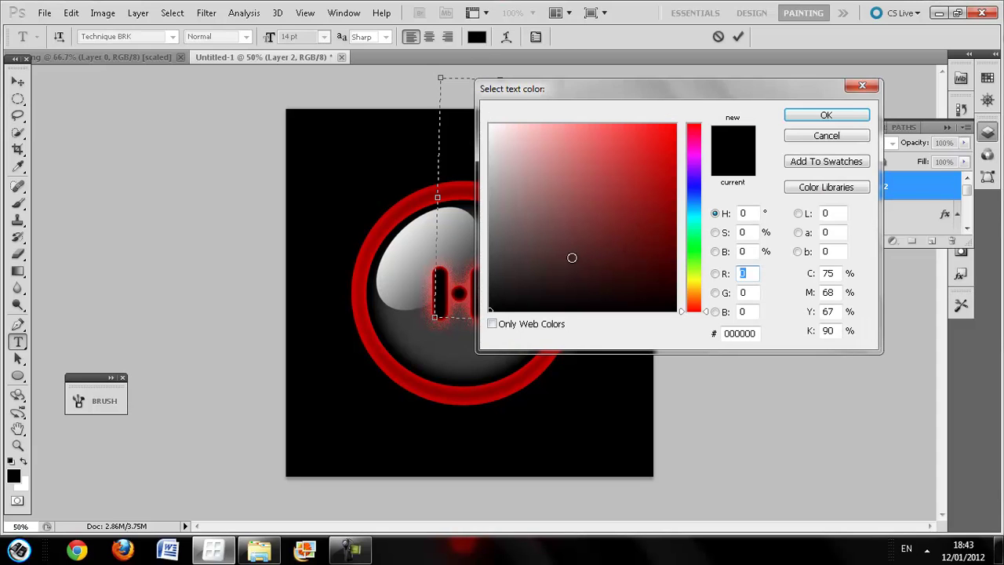
mouse_move(569, 258)
left_mouse_down()
mouse_move(490, 179)
mouse_move(489, 124)
left_mouse_up()
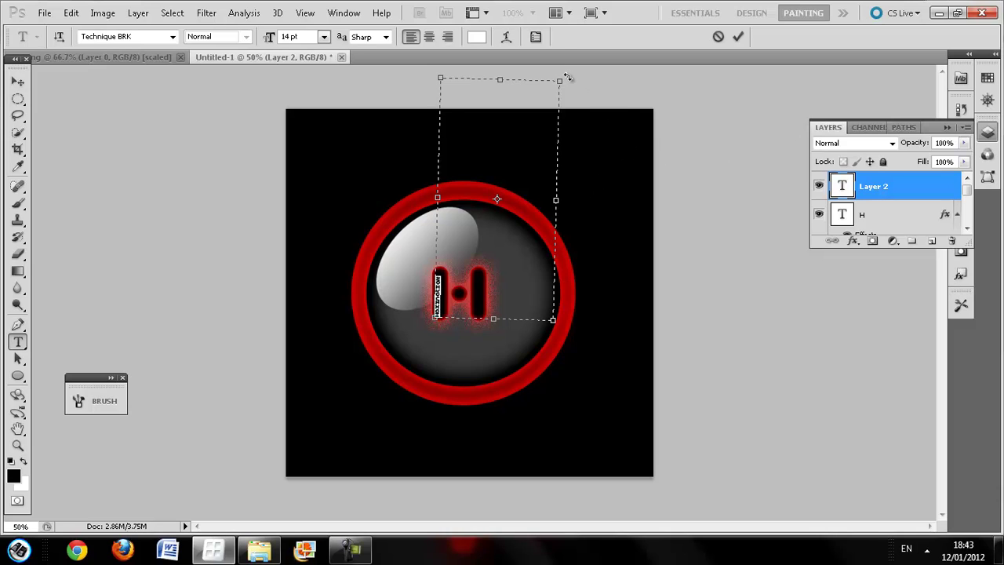
Step: Zoom in, fine-tune the label onto the H's left stem, and reselect its text
left_click_drag(567, 77, 570, 79)
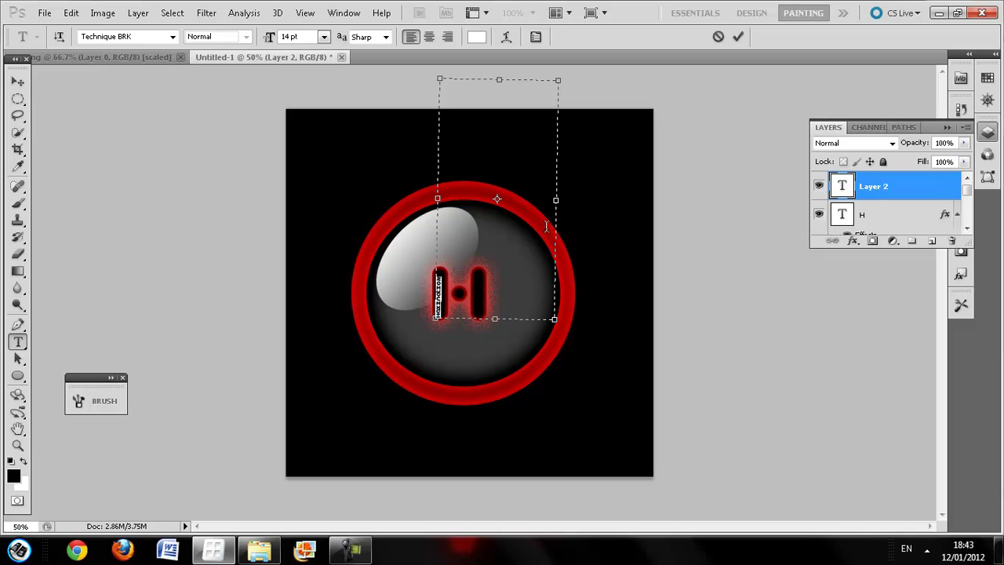
key("ctrl+plus")
key("ctrl+plus")
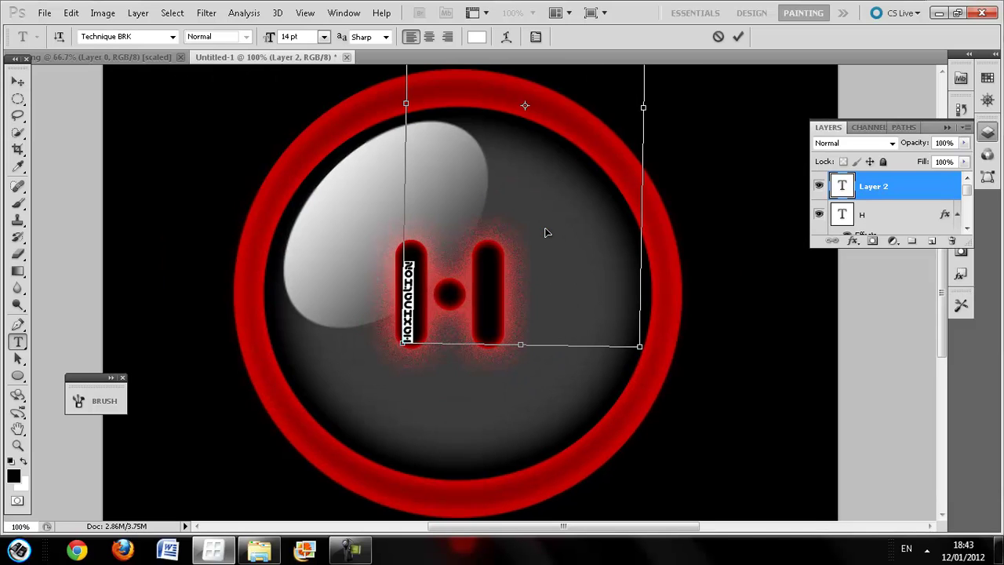
left_click(441, 280)
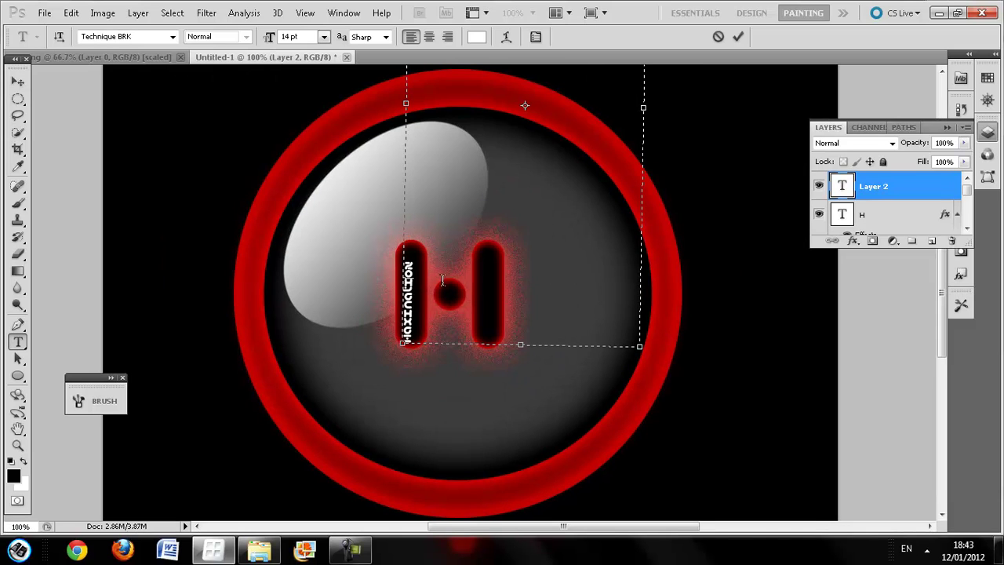
left_click_drag(709, 237, 708, 236)
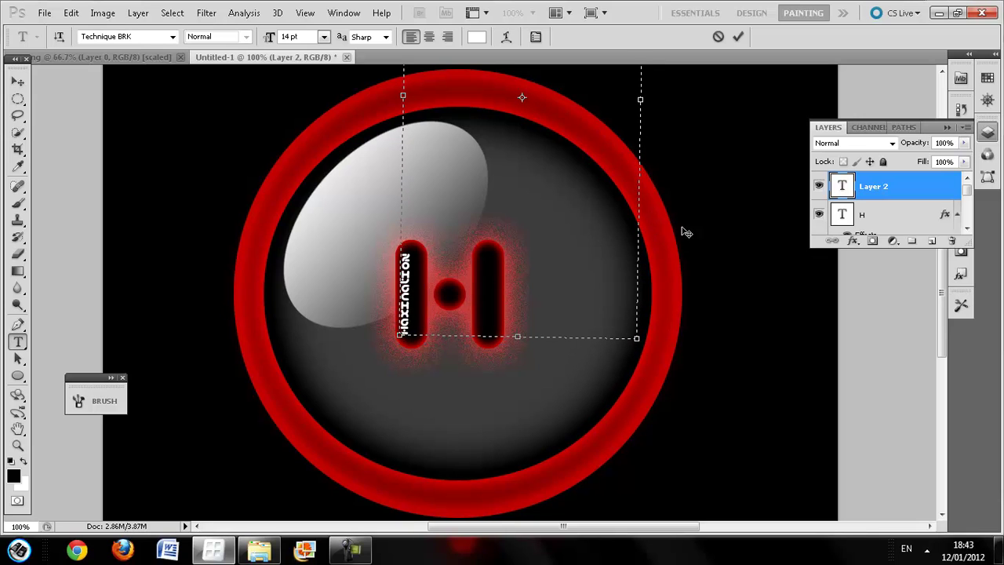
left_click_drag(421, 247, 405, 334)
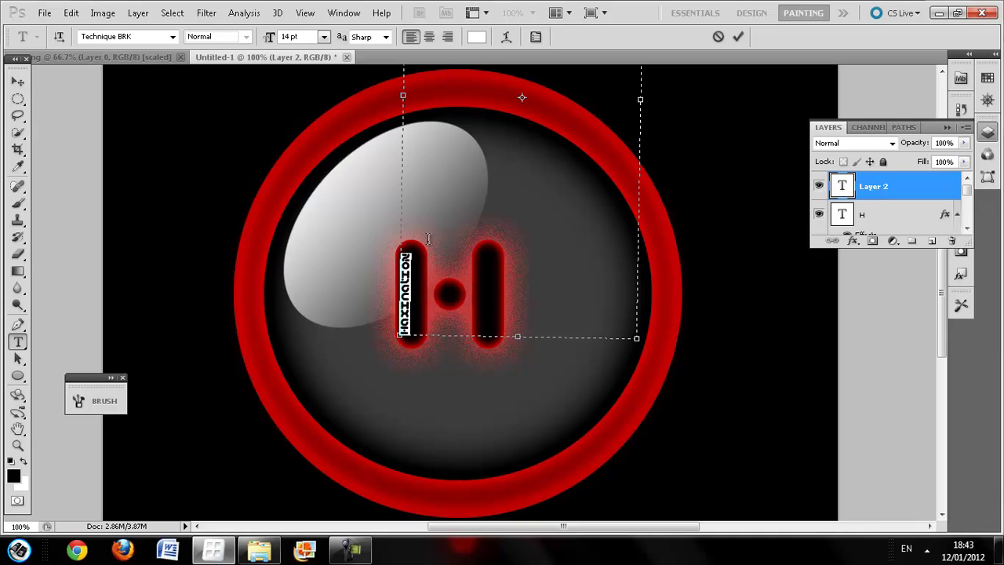
Step: Set the vertical label in OCR A Std and select its first letter for editing
left_click(173, 37)
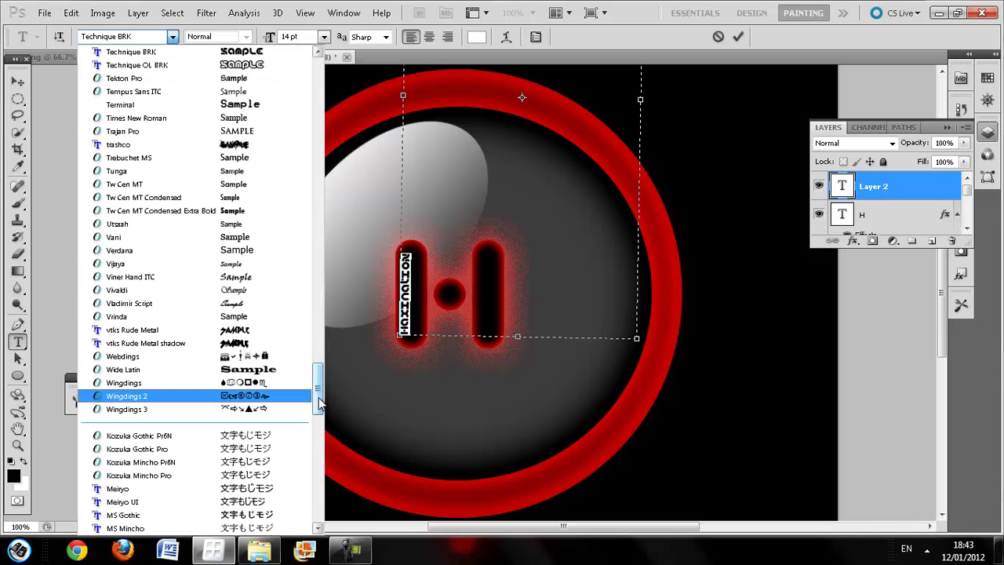
left_click_drag(318, 396, 316, 331)
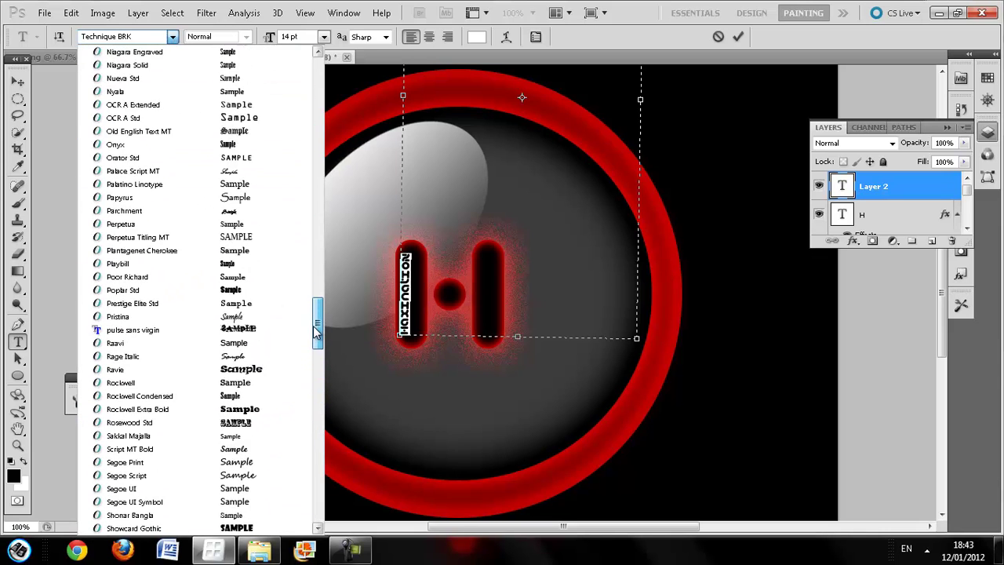
left_click_drag(316, 331, 316, 314)
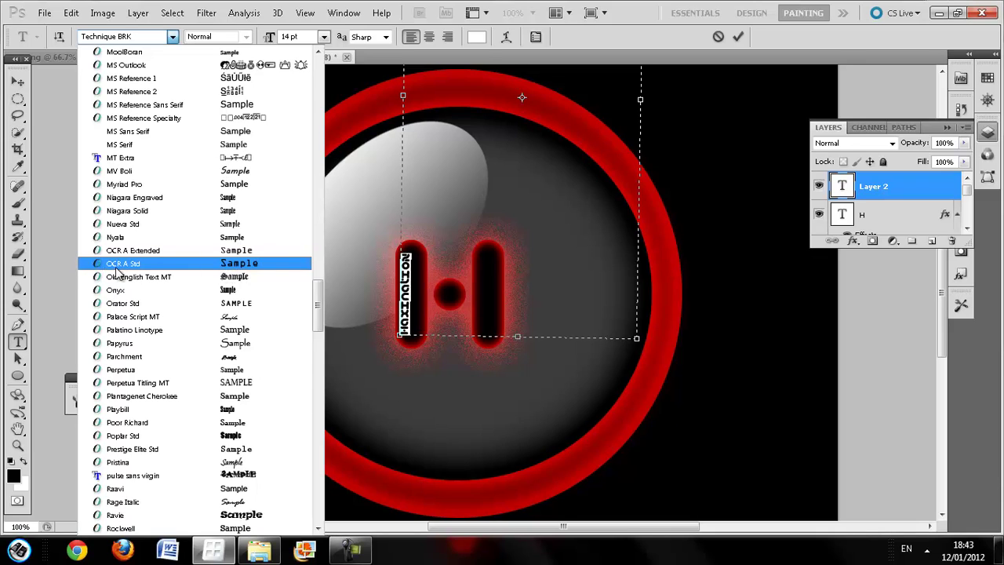
left_click(218, 265)
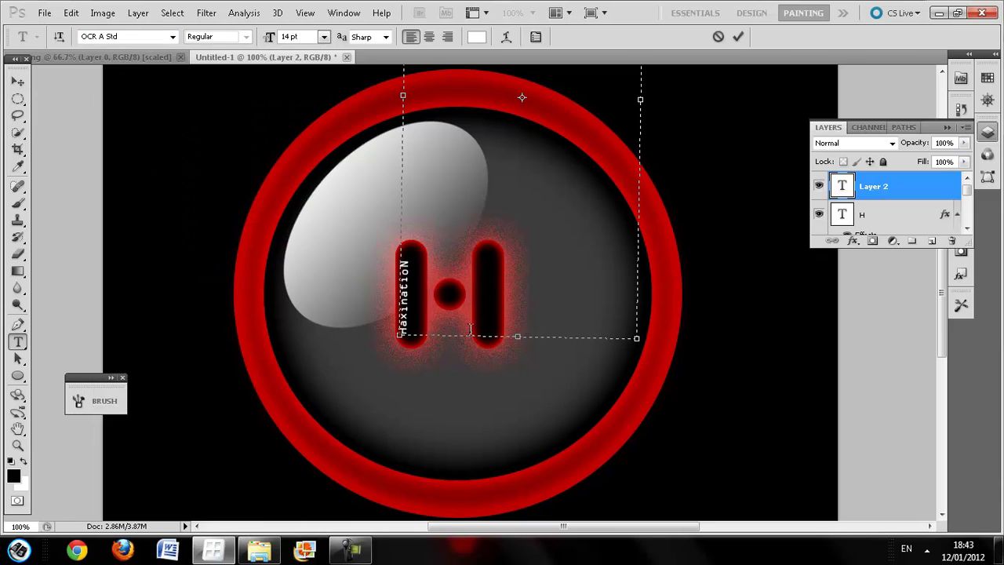
left_click_drag(405, 271, 404, 334)
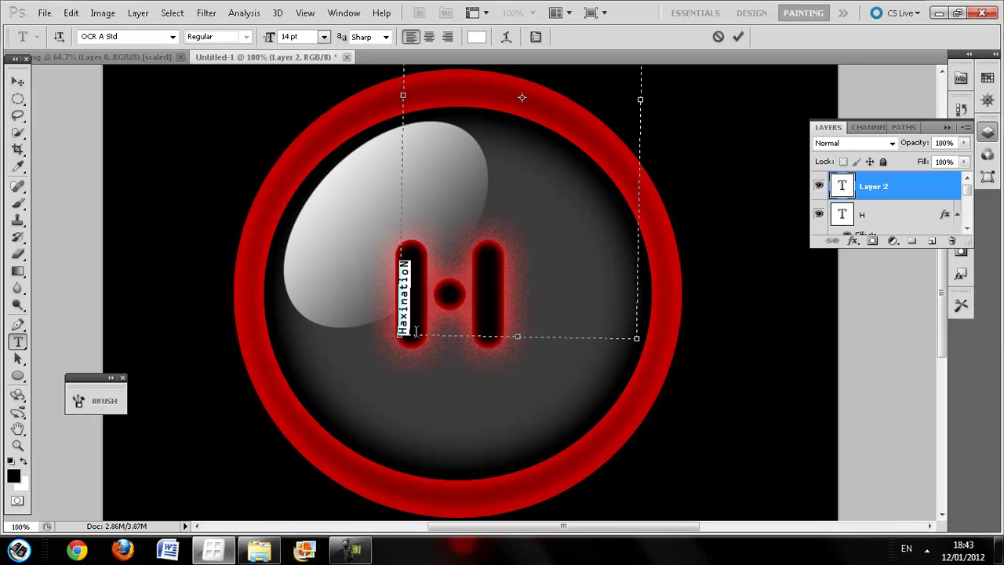
left_click(404, 322)
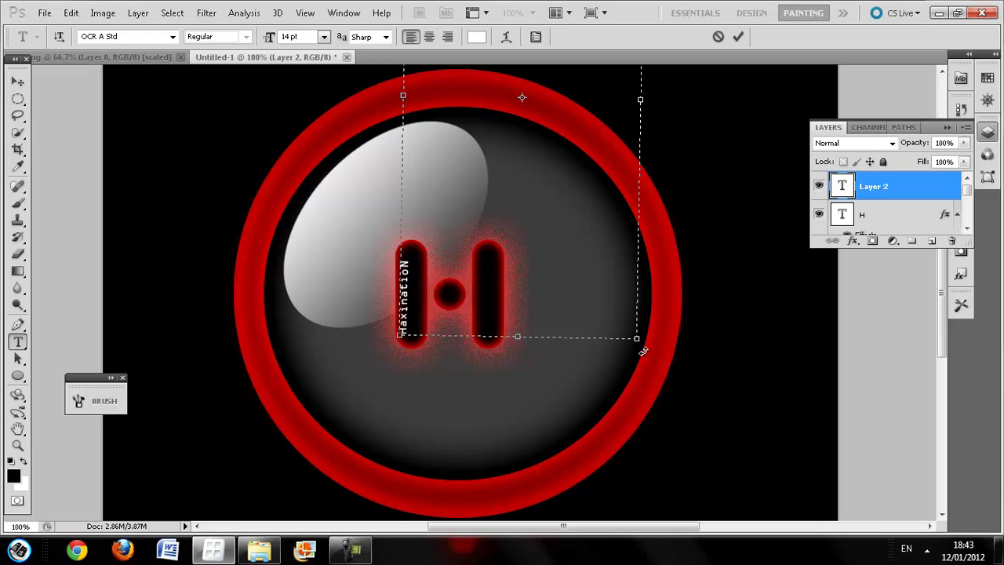
key("shift+Left")
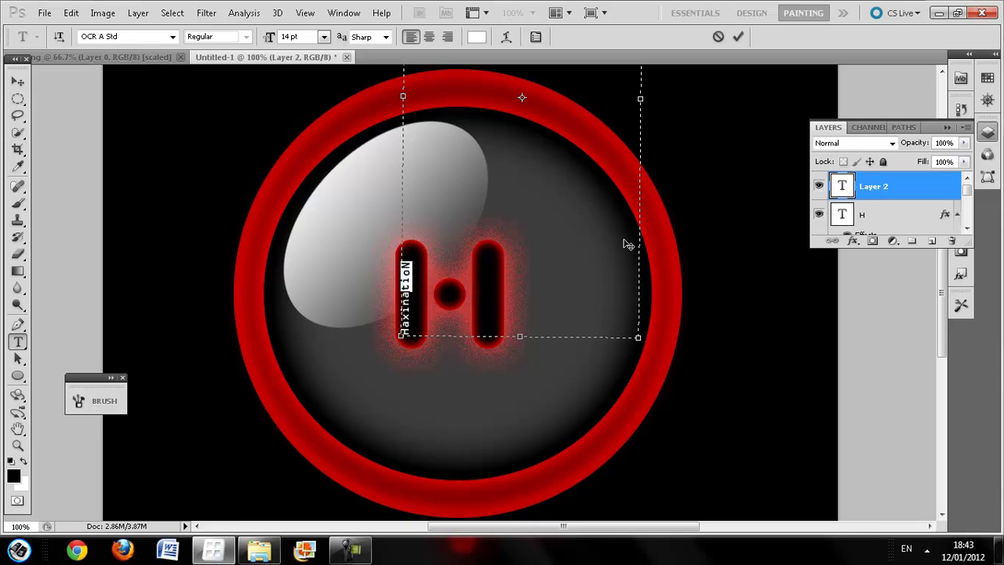
Step: Apply a Bevel and Emboss style to the HaxinatioN label layer
left_click(79, 57)
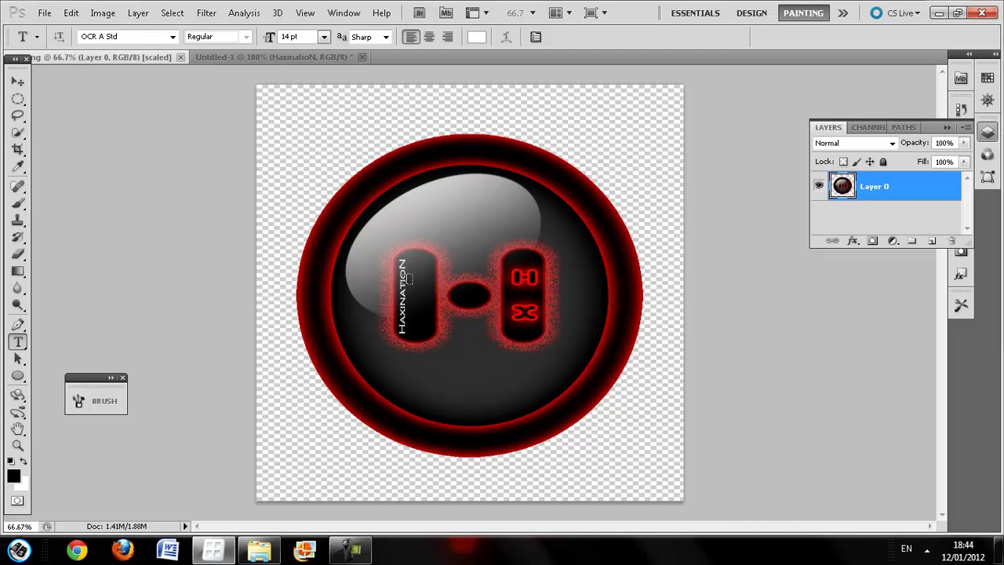
left_click(217, 60)
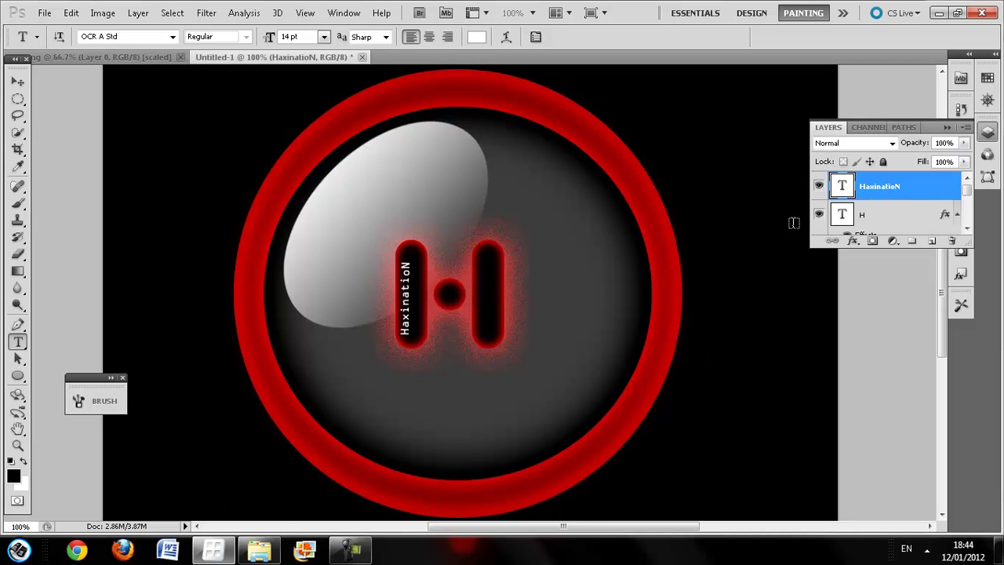
right_click(919, 197)
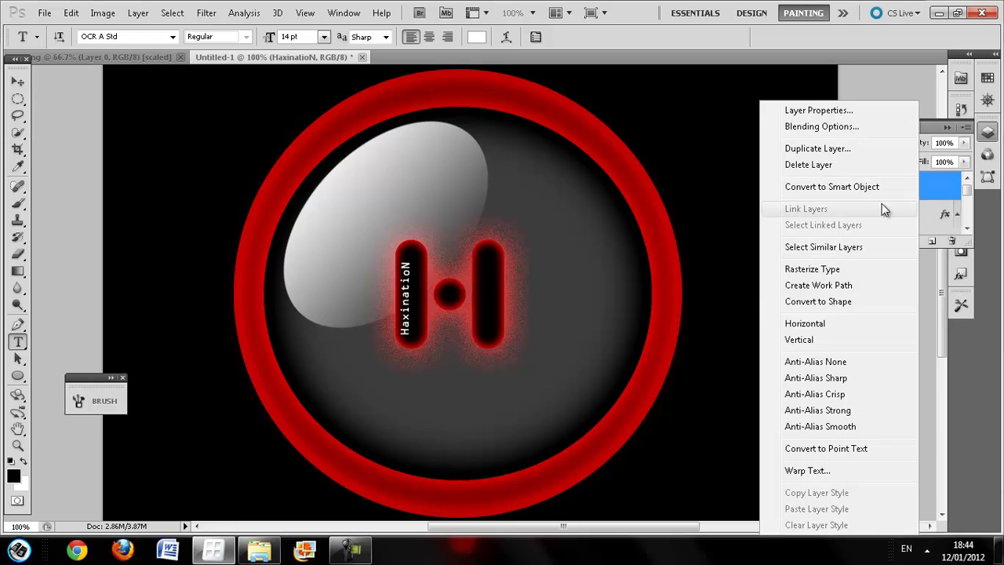
left_click(856, 130)
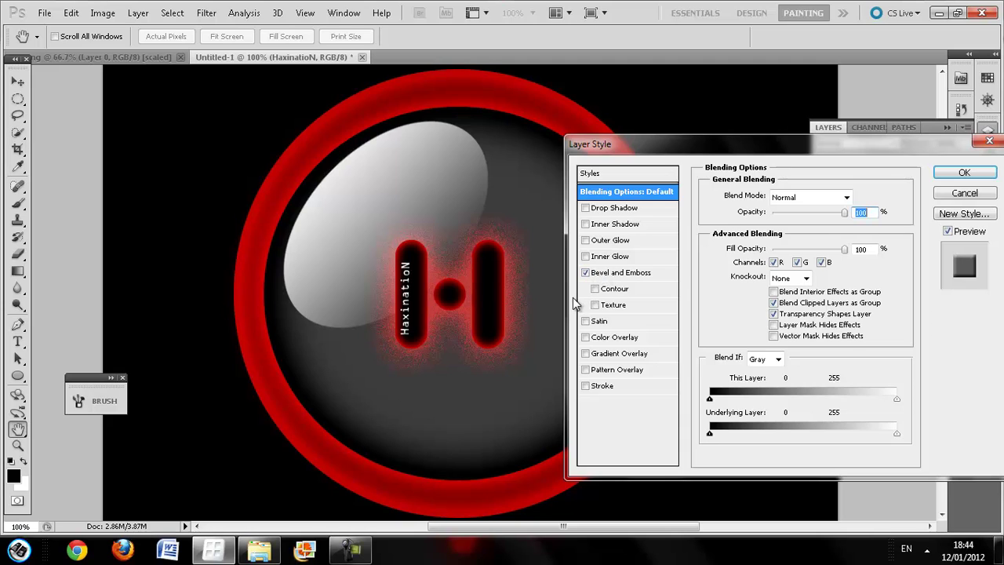
mouse_move(678, 142)
left_mouse_down()
mouse_move(703, 142)
mouse_move(687, 134)
left_mouse_up()
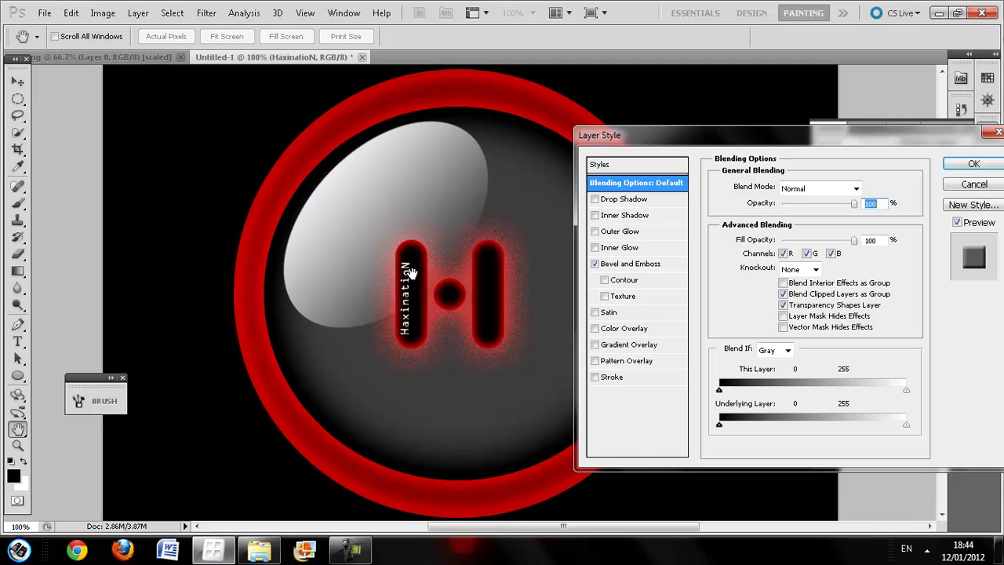
left_click(973, 163)
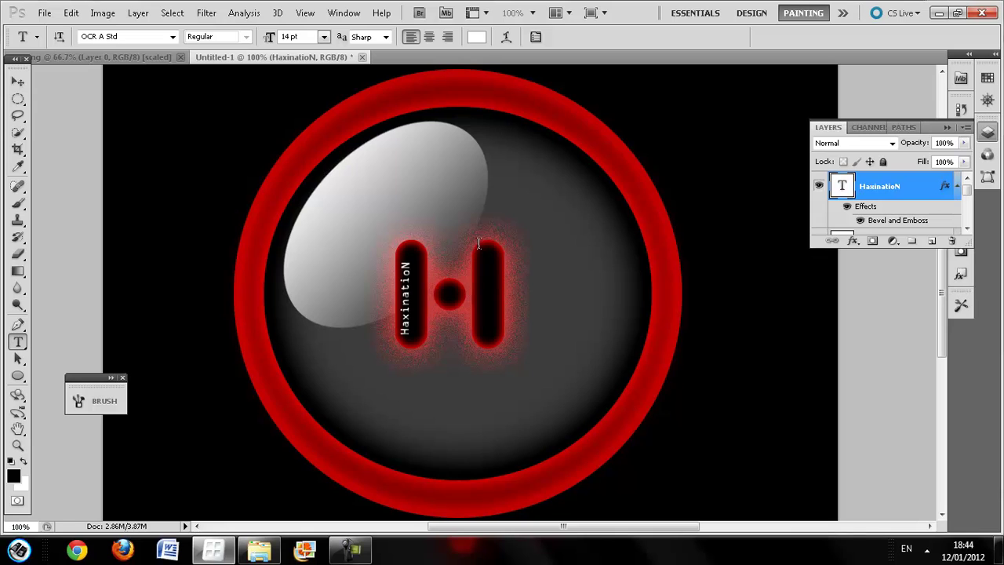
Step: Type 'H' above 'X' in a new text box right of the big H and select both
left_click(120, 60)
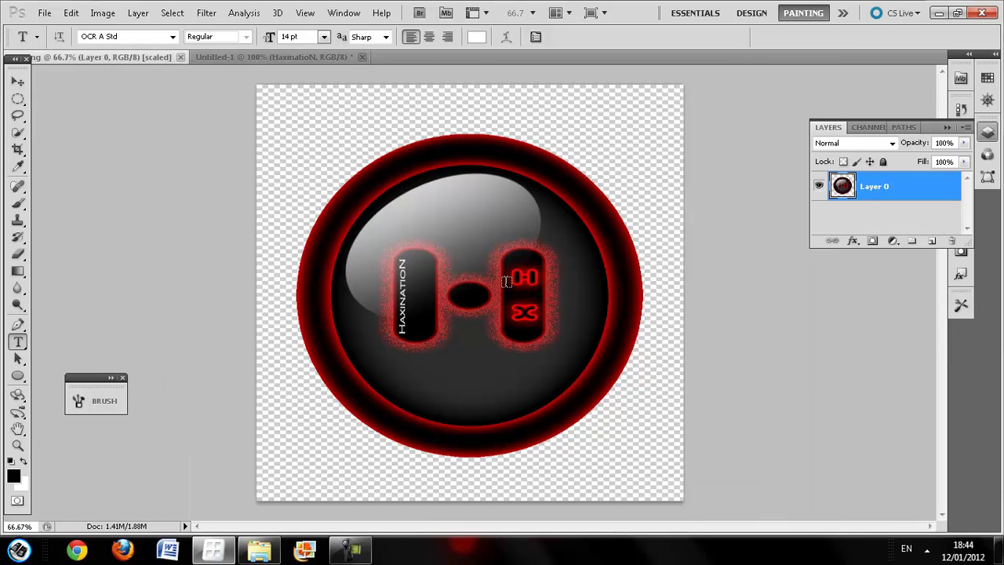
left_click(243, 60)
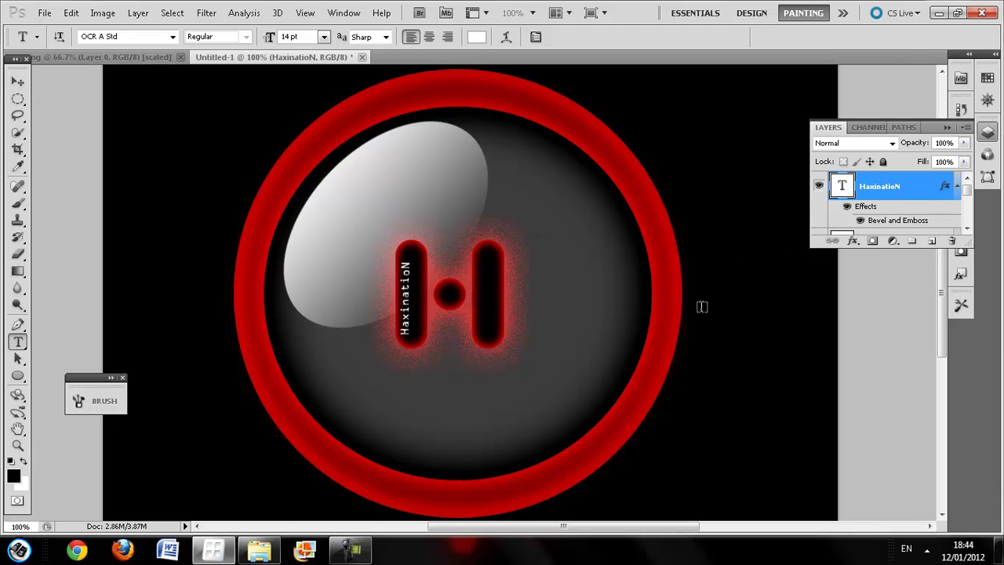
left_click_drag(575, 252, 621, 347)
type("XH")
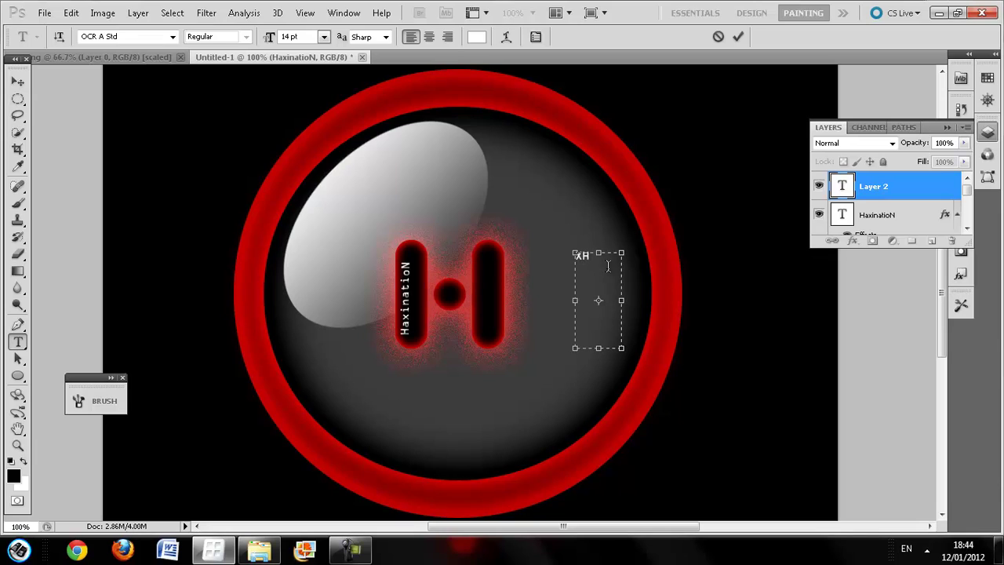
key("BackSpace")
key("BackSpace")
type("H")
key("Return")
type("X")
key("ctrl+a")
left_click(172, 36)
mouse_move(311, 338)
left_mouse_down()
mouse_move(311, 377)
mouse_move(316, 353)
left_mouse_up()
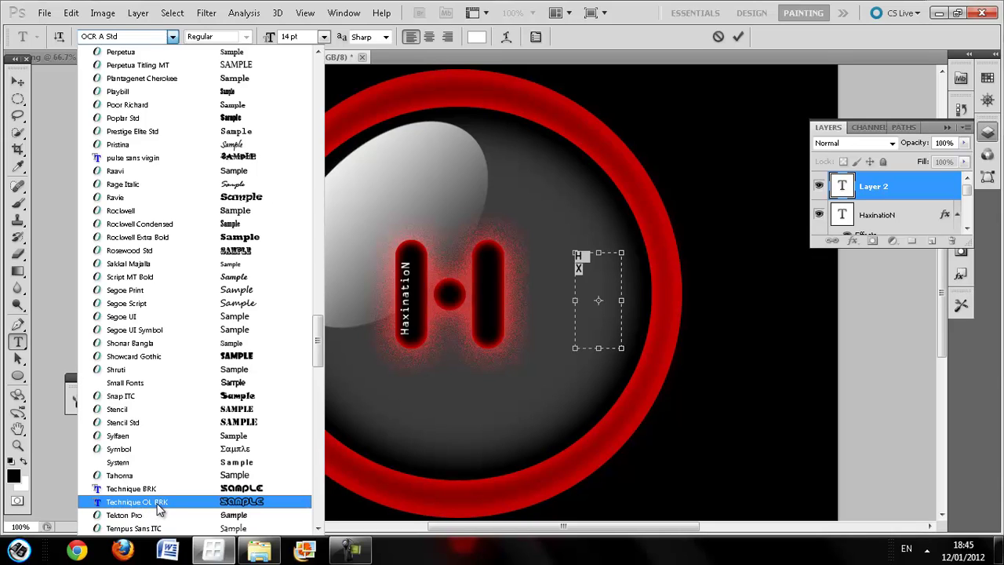
Step: Set the H X letters to 36 pt Technique OL BRK and move them onto the H's right bar
left_click(159, 502)
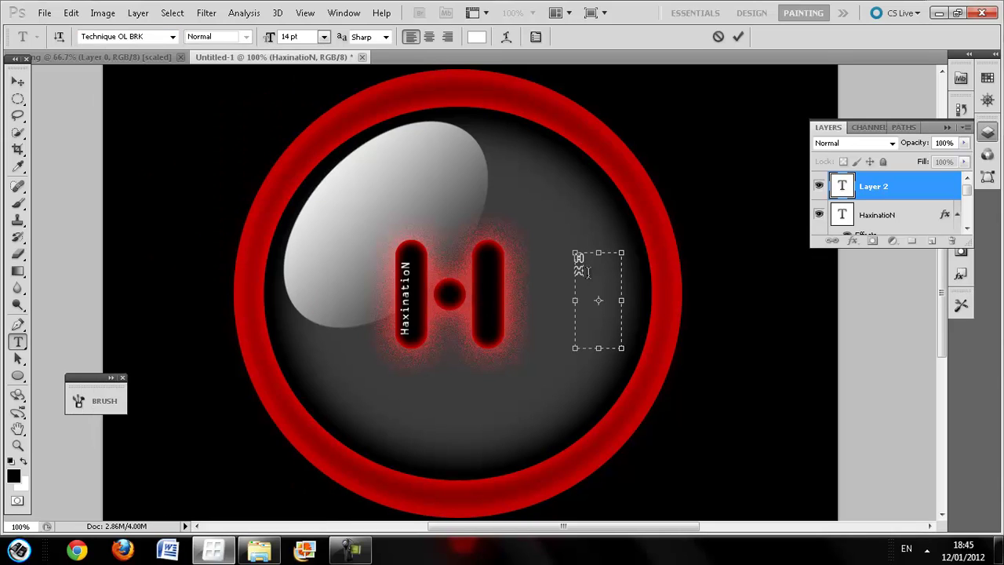
mouse_move(698, 296)
left_mouse_down()
mouse_move(589, 311)
mouse_move(589, 293)
mouse_move(604, 298)
left_mouse_up()
key("ctrl+a")
left_click(323, 37)
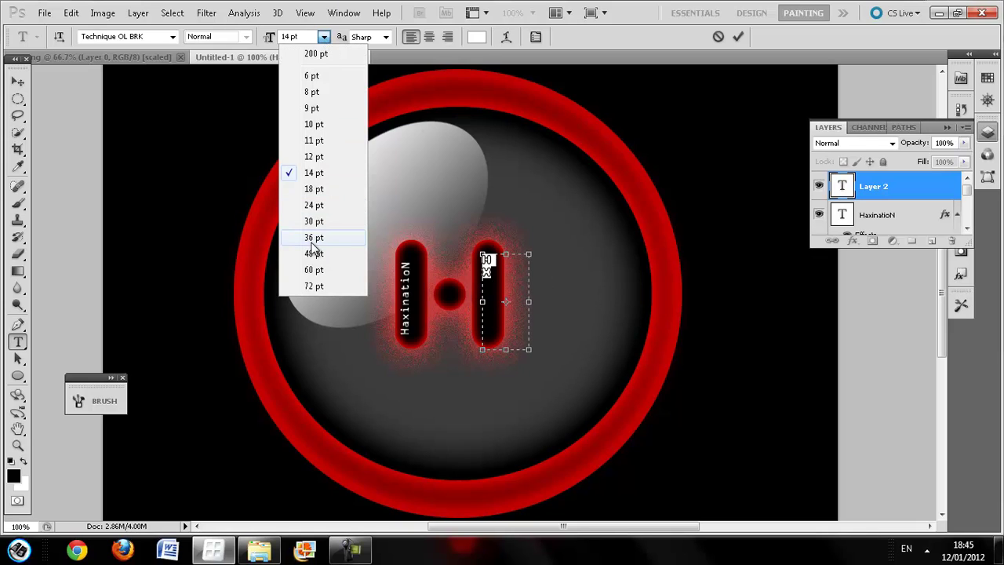
left_click(314, 253)
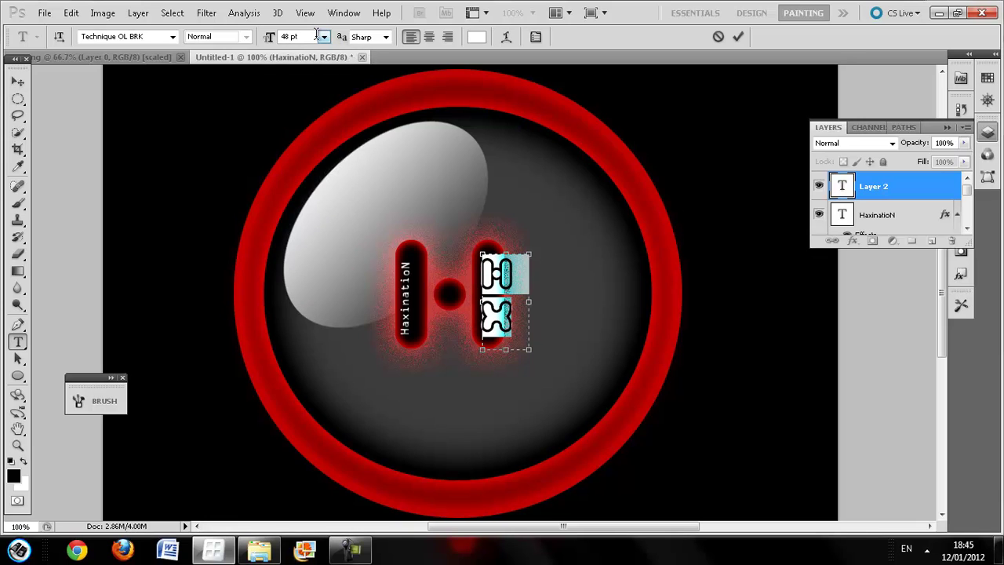
left_click(323, 37)
left_click(311, 238)
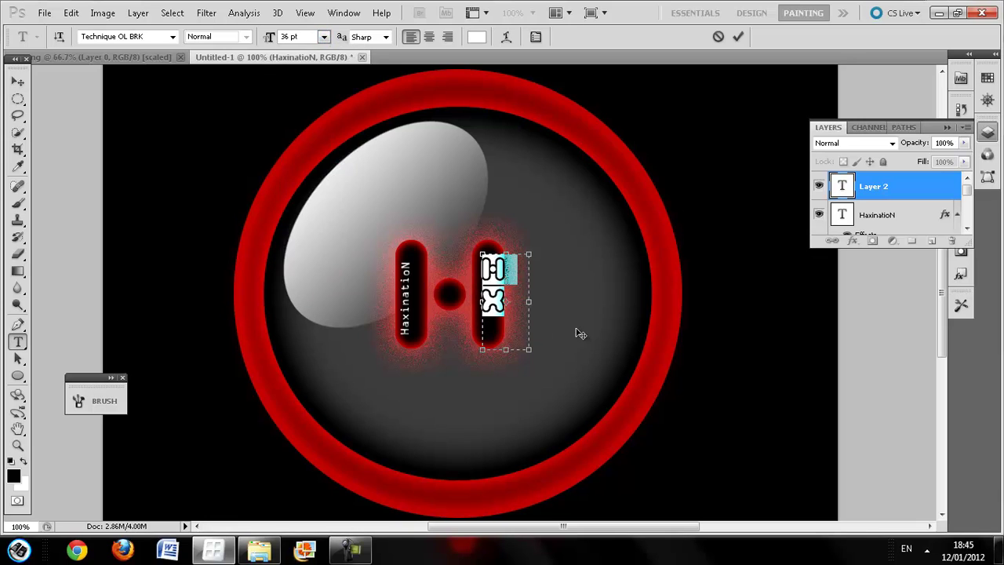
left_click(515, 328)
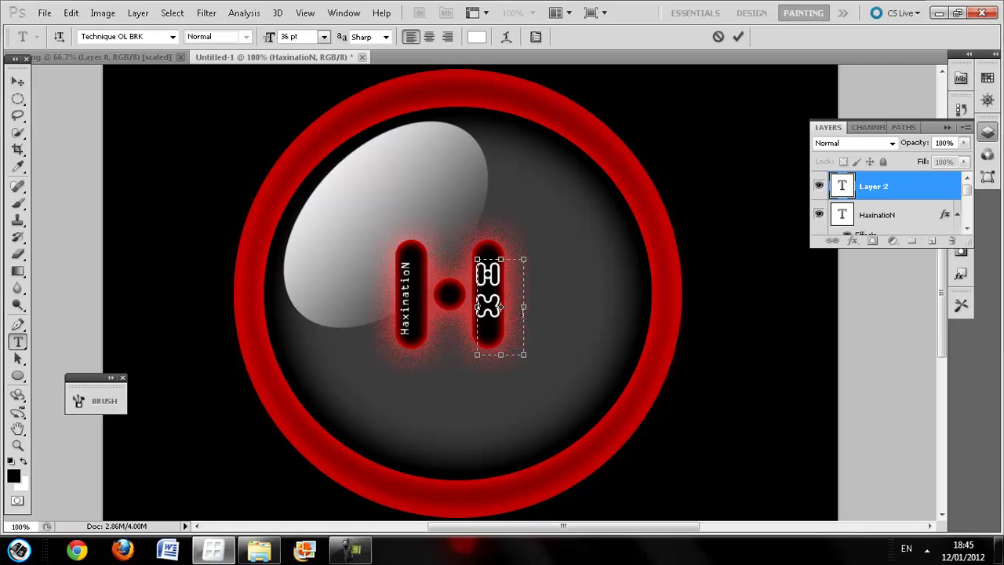
Step: Colour the H X letters dark red
key("ctrl+a")
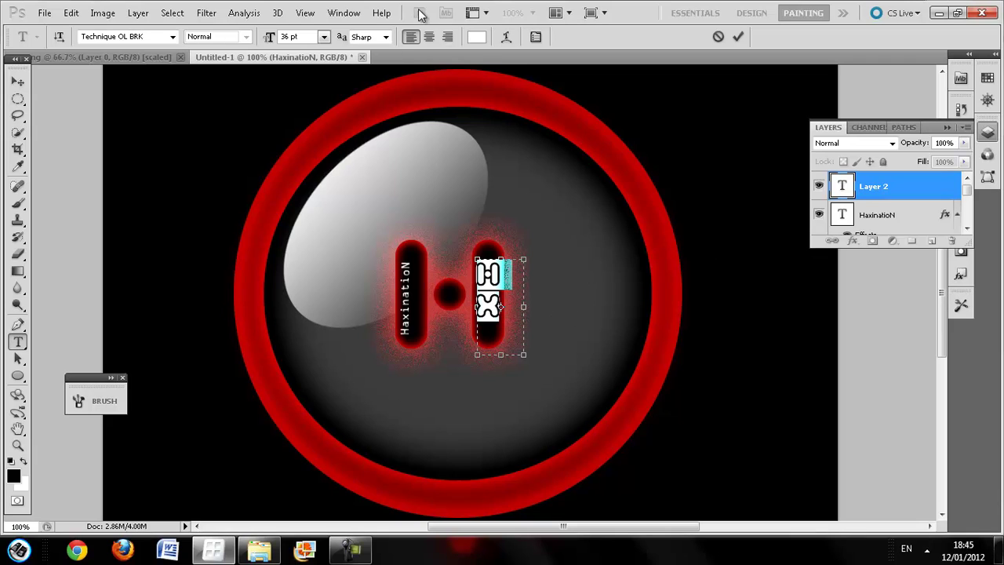
left_click(476, 39)
mouse_move(538, 229)
left_mouse_down()
mouse_move(549, 321)
mouse_move(617, 280)
left_mouse_up()
left_click(824, 115)
left_click(503, 287)
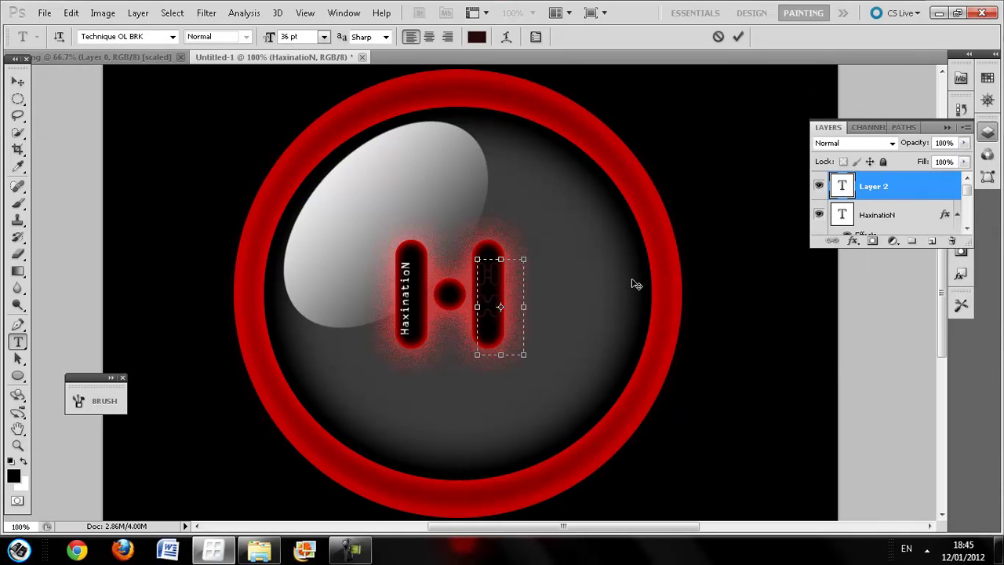
key("ctrl+a")
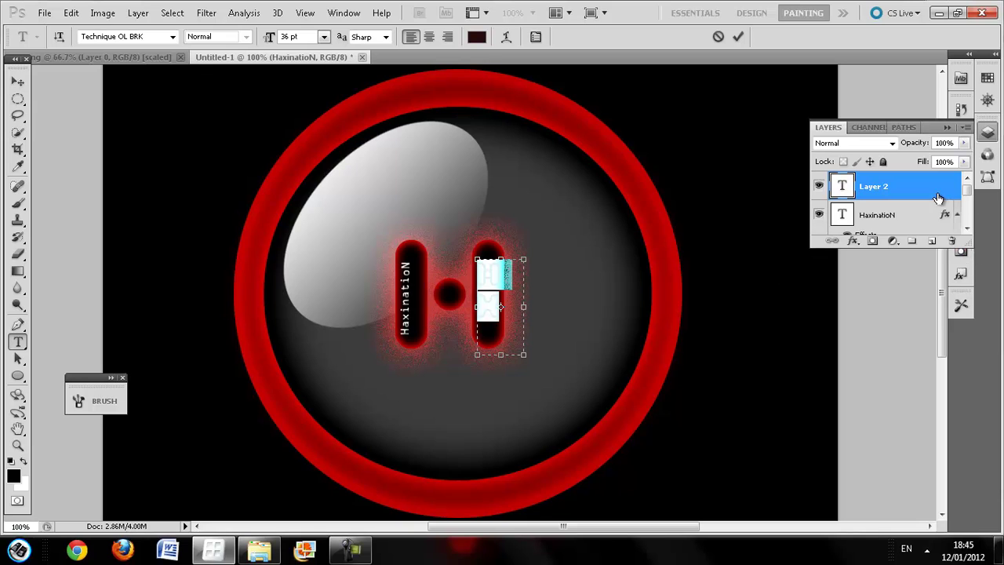
Step: Commit the H X text and enable Inner Glow and Outer Glow in its Blending Options
left_click(862, 198)
right_click(876, 192)
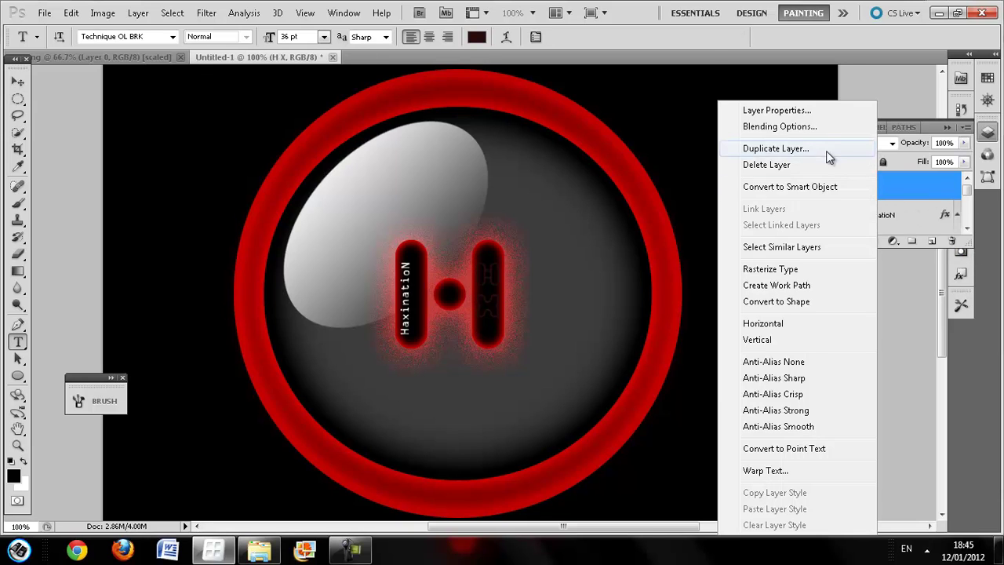
left_click(827, 128)
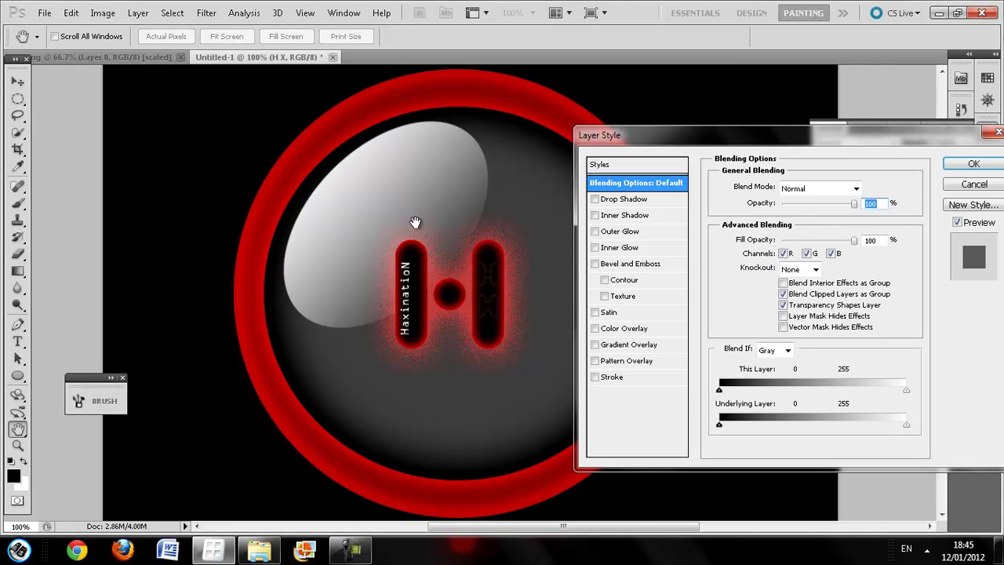
left_click(616, 247)
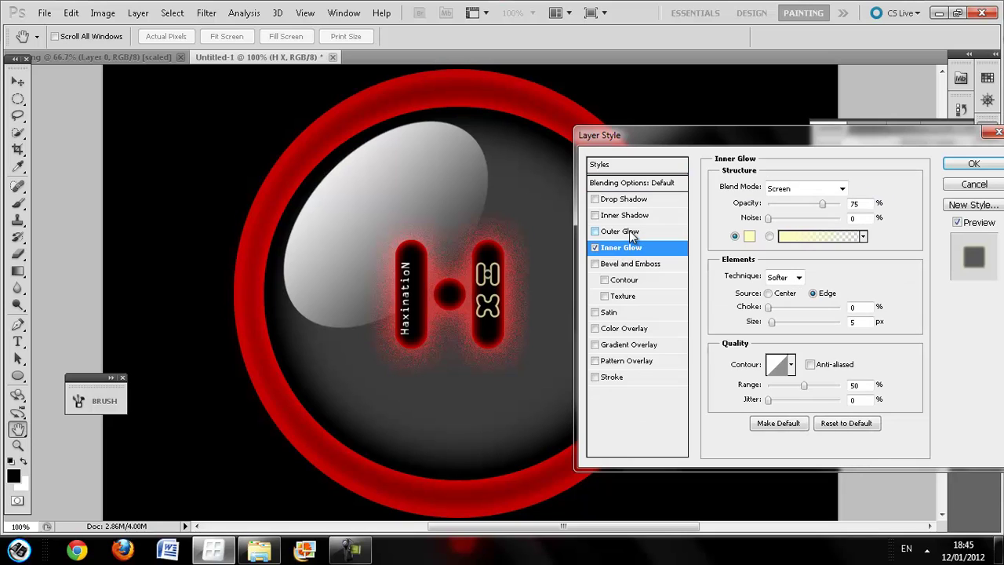
left_click(629, 230)
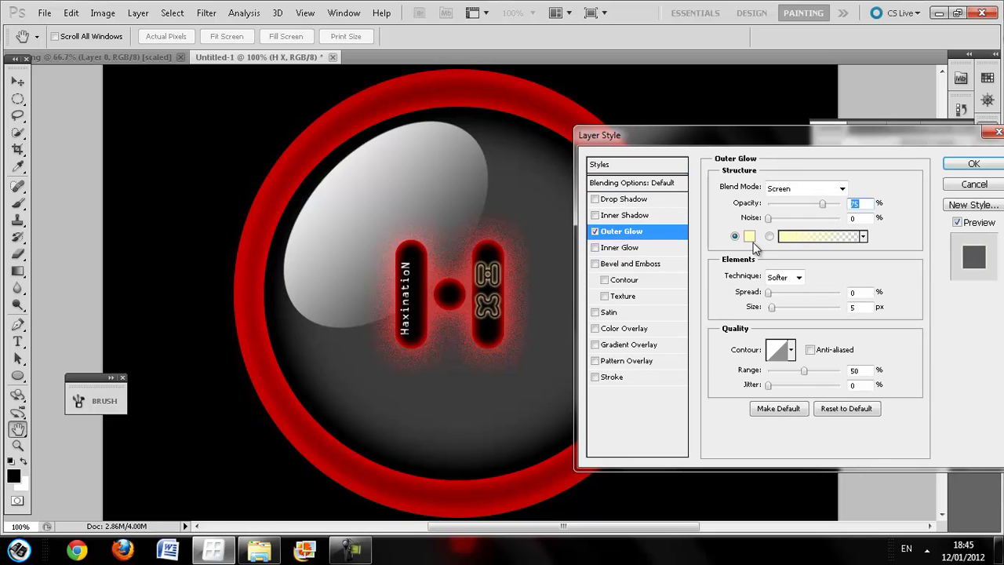
Step: Set the inner glow colour to pure red (ff0000)
left_click(612, 248)
left_click(748, 237)
left_click(694, 311)
left_click(675, 165)
left_click_drag(674, 164, 676, 124)
left_click(820, 117)
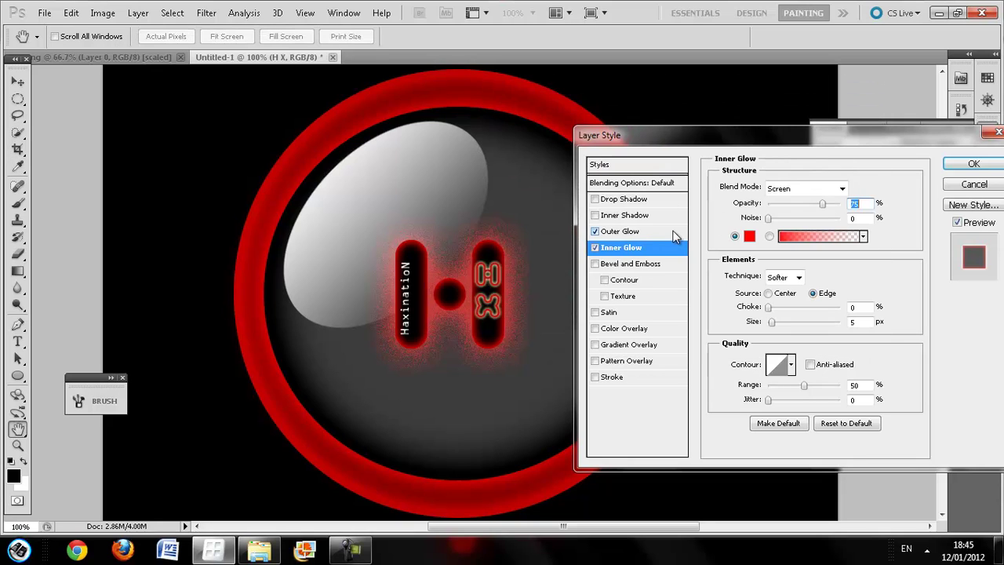
Step: Set the outer glow colour to pure red (ff0000) and apply both glows
left_click(670, 230)
left_click(748, 236)
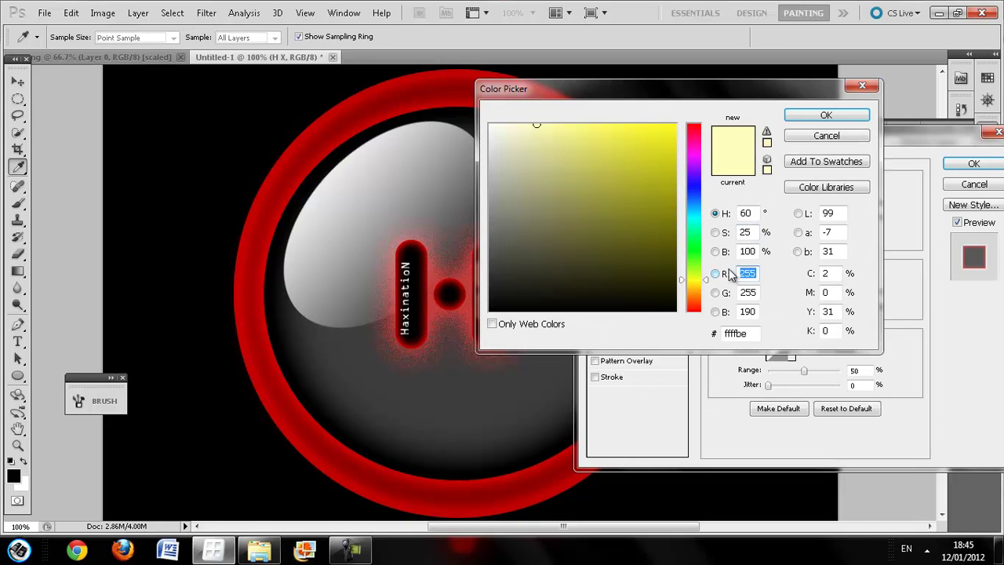
left_click_drag(695, 220, 688, 345)
left_click_drag(648, 157, 676, 123)
left_click(839, 114)
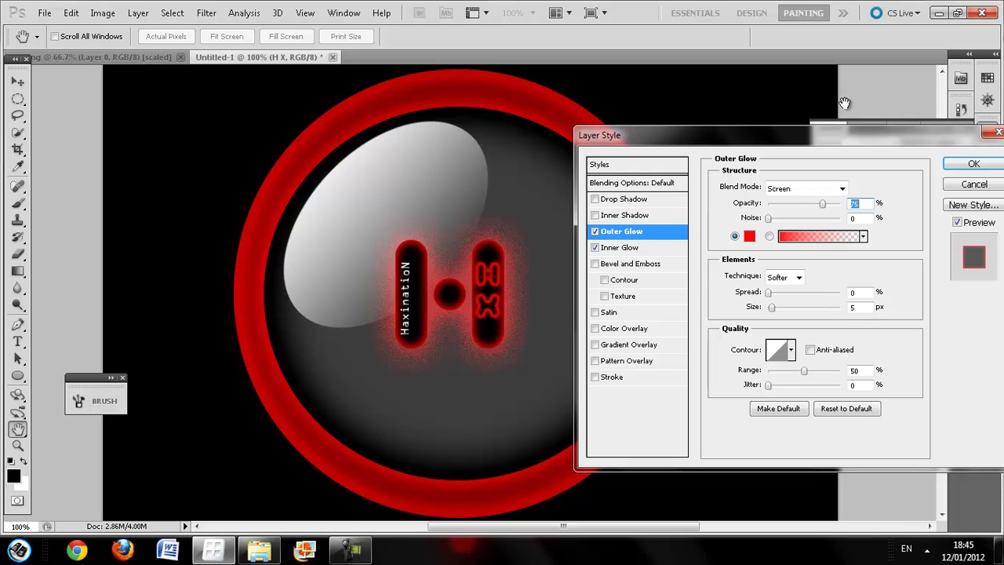
left_click(966, 164)
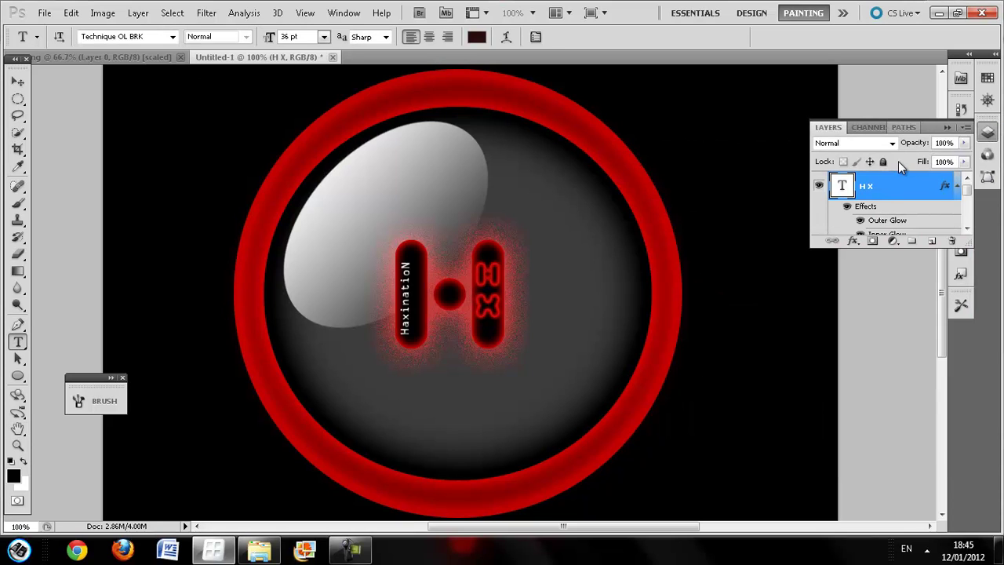
left_click(104, 60)
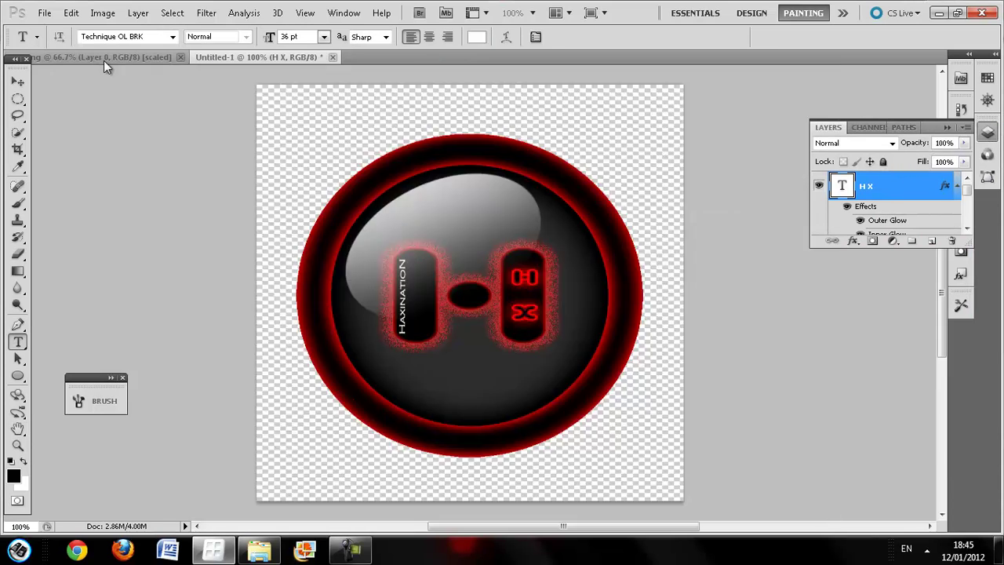
left_click(254, 62)
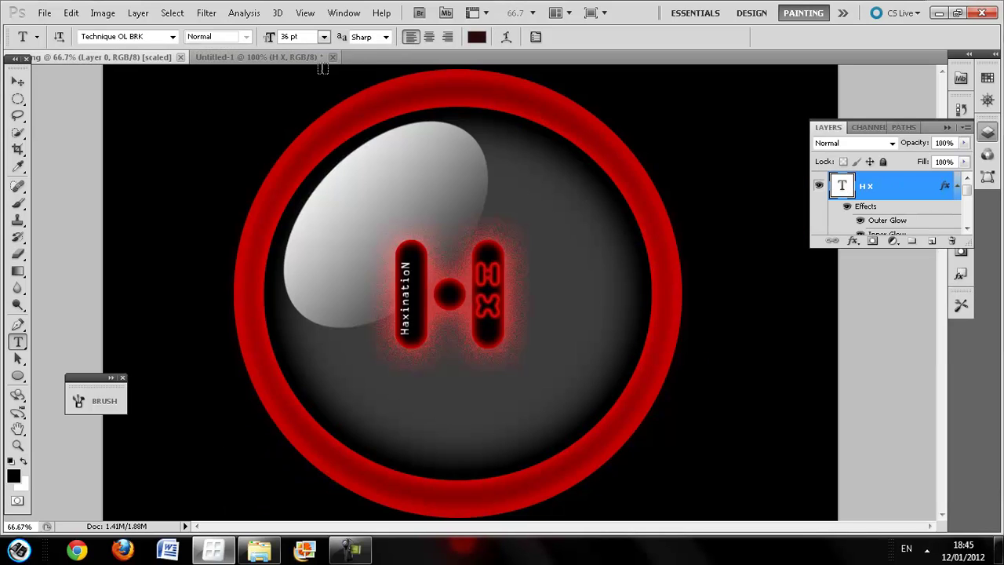